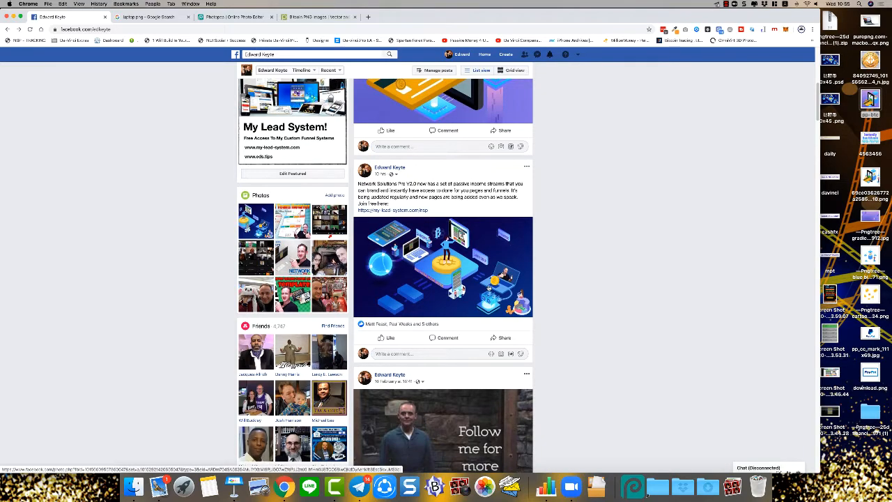
- Examine the promotional graphics in the Facebook timeline posts, down to the Automated Team Rotator laptop mockup
{"action": "scroll", "coordinate": [490, 285], "scroll_direction": "down", "scroll_amount": 1}
{"action": "scroll", "coordinate": [489, 287], "scroll_direction": "down", "scroll_amount": 1}
{"action": "scroll", "coordinate": [490, 287], "scroll_direction": "up", "scroll_amount": 2}
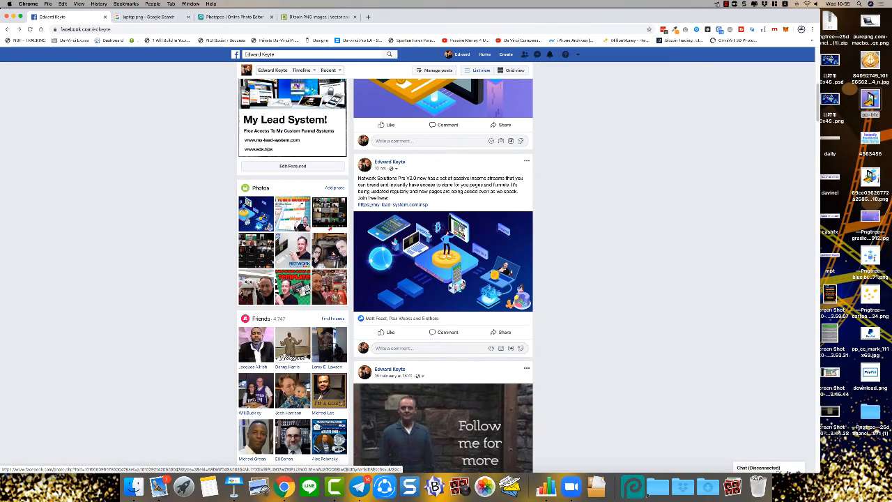
{"action": "scroll", "coordinate": [480, 280], "scroll_direction": "down", "scroll_amount": 10}
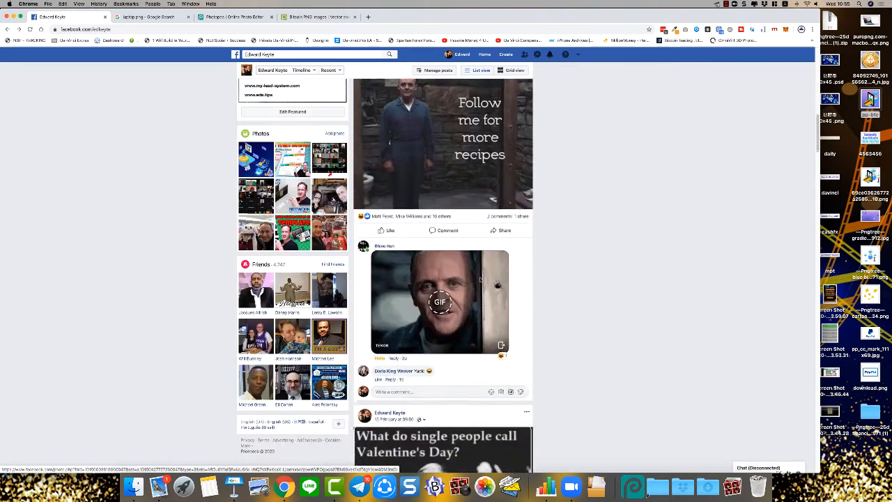
{"action": "scroll", "coordinate": [479, 280], "scroll_direction": "down", "scroll_amount": 15}
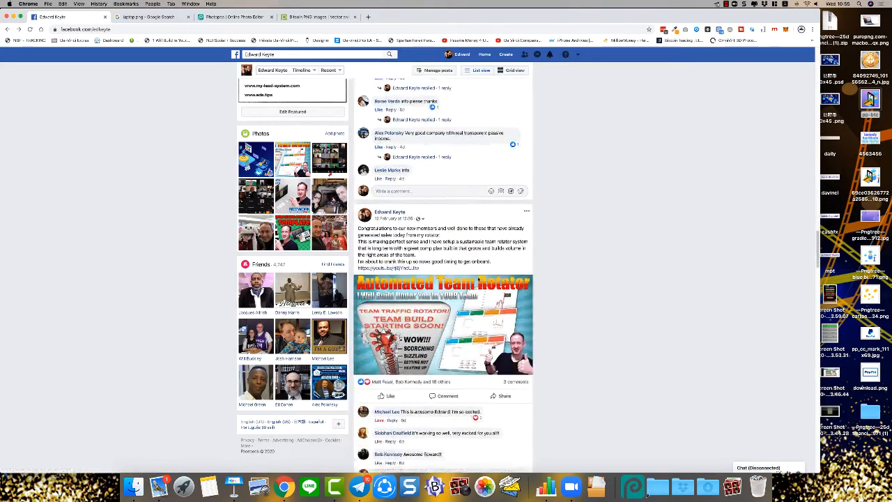
{"action": "scroll", "coordinate": [488, 276], "scroll_direction": "down", "scroll_amount": 10}
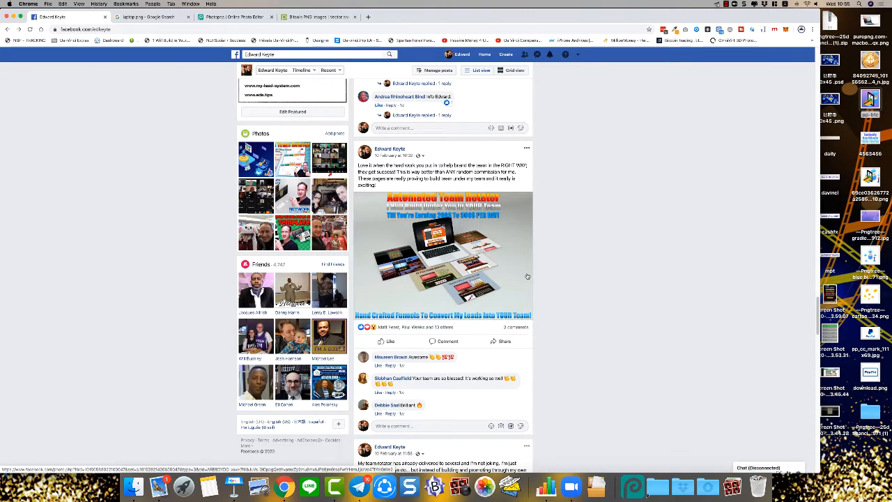
{"action": "scroll", "coordinate": [528, 276], "scroll_direction": "down", "scroll_amount": 5}
{"action": "scroll", "coordinate": [526, 276], "scroll_direction": "up", "scroll_amount": 7}
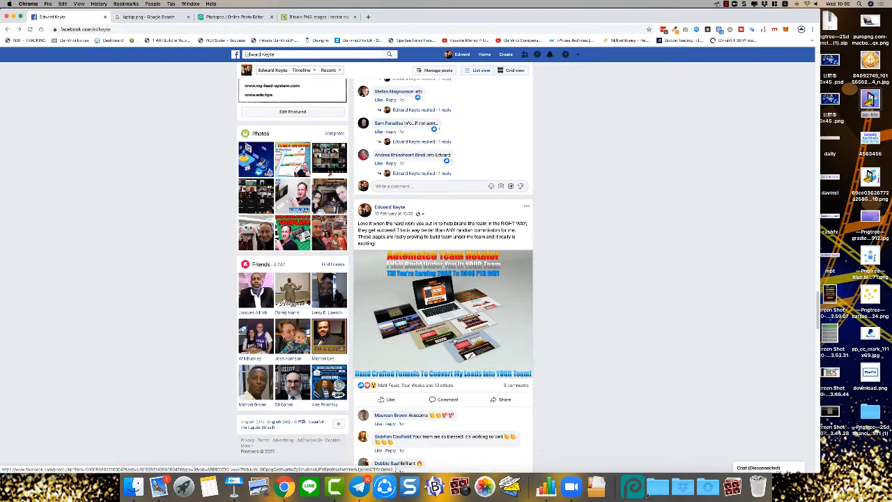
- Review the timeline graphics back up to the newest posts, including the PayPal bitcoin and Network Solutions Pro images
{"action": "left_click", "coordinate": [230, 17]}
{"action": "left_click", "coordinate": [60, 17]}
{"action": "scroll", "coordinate": [506, 361], "scroll_direction": "up", "scroll_amount": 10}
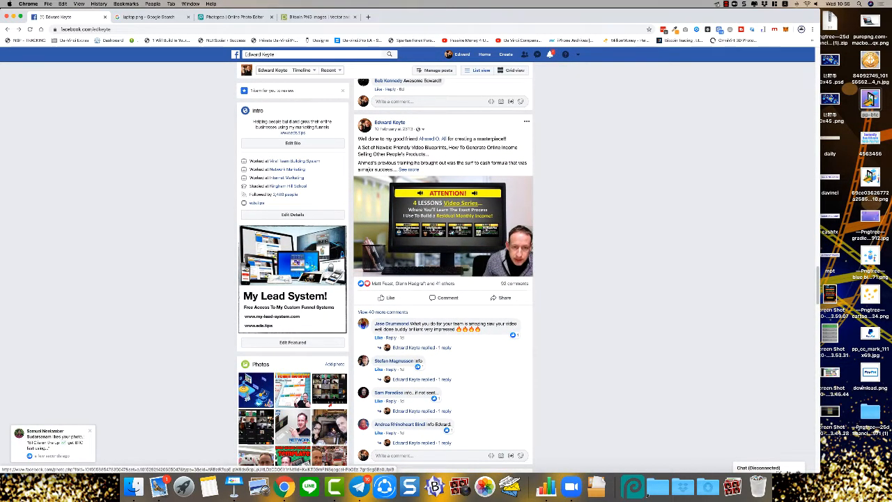
{"action": "scroll", "coordinate": [441, 238], "scroll_direction": "up", "scroll_amount": 15}
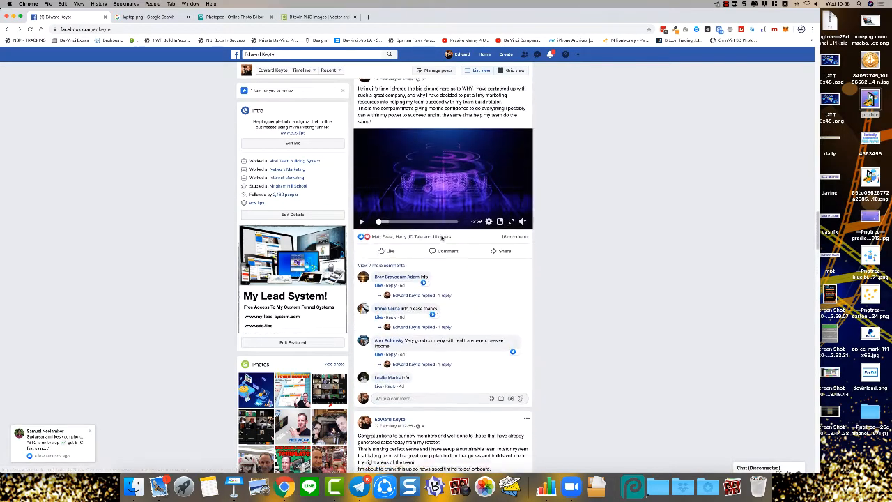
{"action": "scroll", "coordinate": [441, 238], "scroll_direction": "down", "scroll_amount": 8}
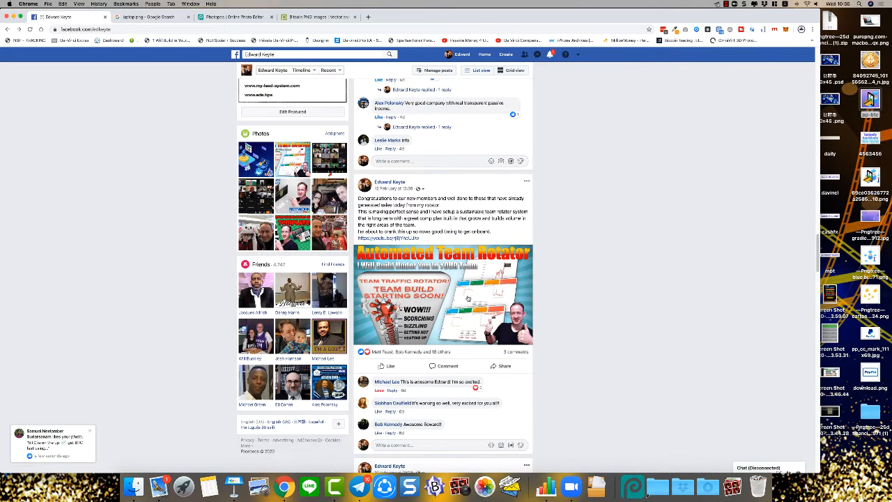
{"action": "scroll", "coordinate": [468, 298], "scroll_direction": "up", "scroll_amount": 8}
{"action": "scroll", "coordinate": [467, 298], "scroll_direction": "up", "scroll_amount": 15}
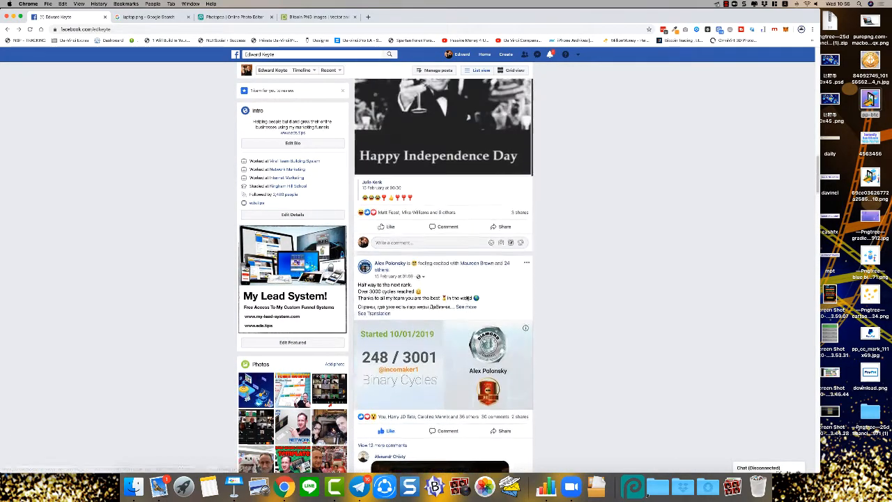
{"action": "scroll", "coordinate": [467, 298], "scroll_direction": "up", "scroll_amount": 10}
{"action": "scroll", "coordinate": [467, 298], "scroll_direction": "down", "scroll_amount": 10}
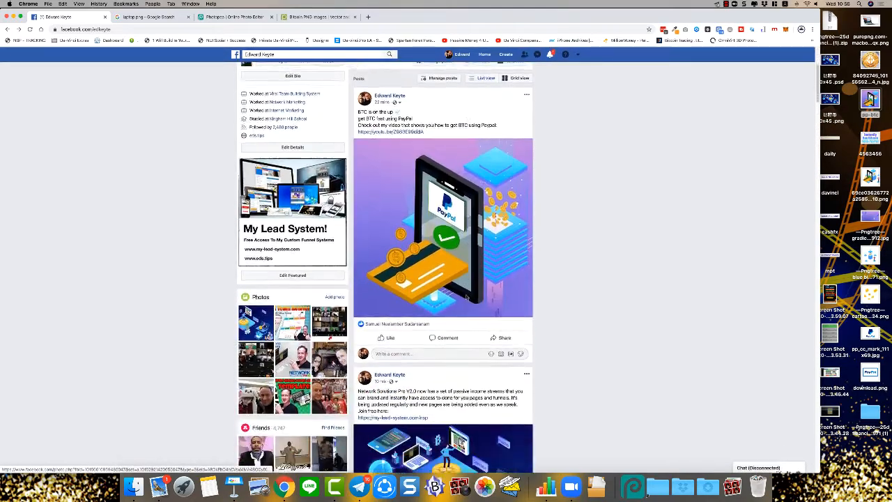
{"action": "scroll", "coordinate": [469, 298], "scroll_direction": "down", "scroll_amount": 2}
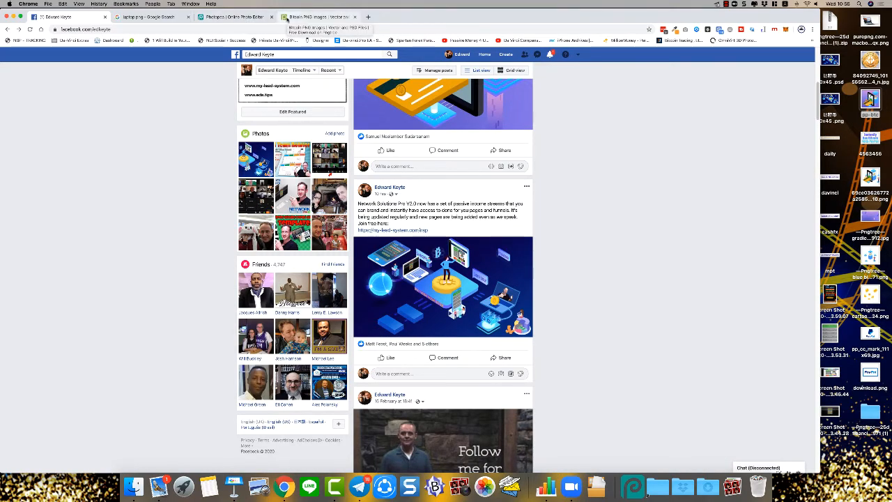
- Switch to the Pngtree site and examine the bitcoin PNG results for usable graphics and illustrations
{"action": "left_click", "coordinate": [293, 17]}
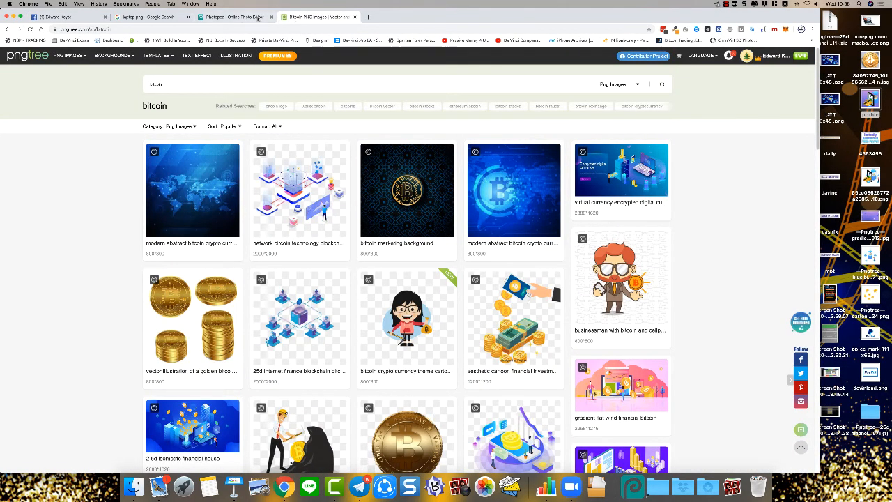
{"action": "scroll", "coordinate": [296, 175], "scroll_direction": "down", "scroll_amount": 2}
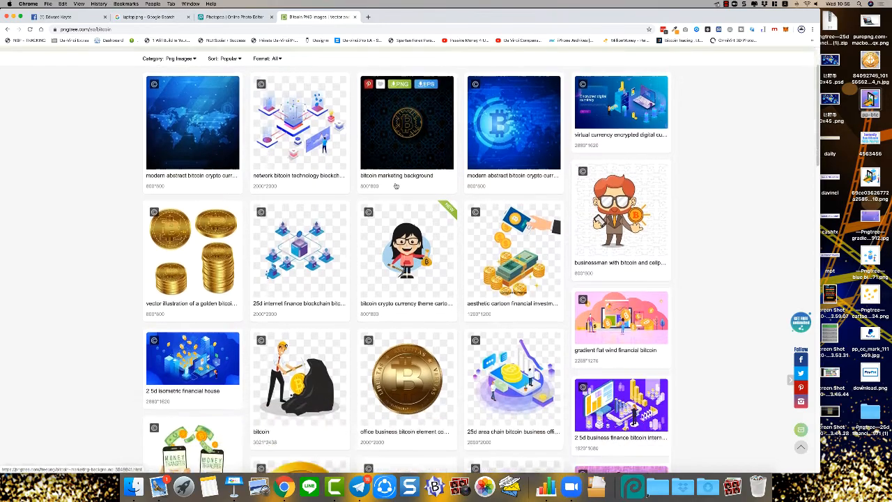
{"action": "scroll", "coordinate": [394, 185], "scroll_direction": "up", "scroll_amount": 2}
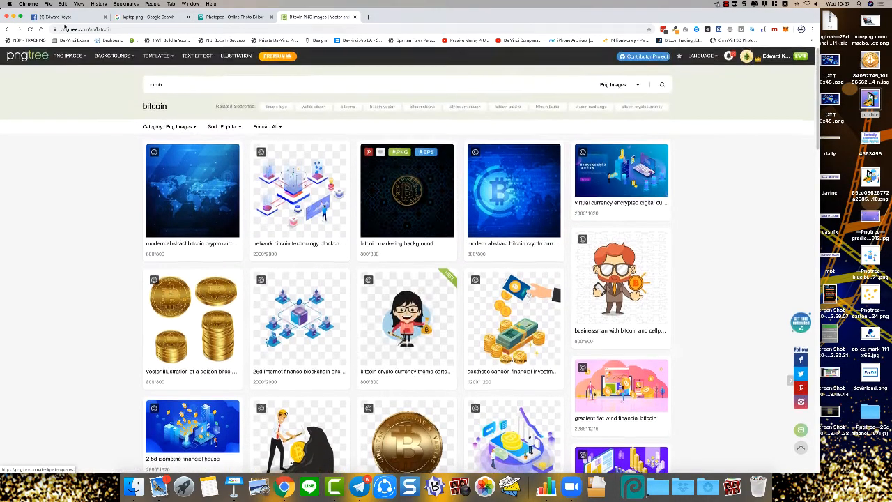
{"action": "left_click", "coordinate": [80, 30]}
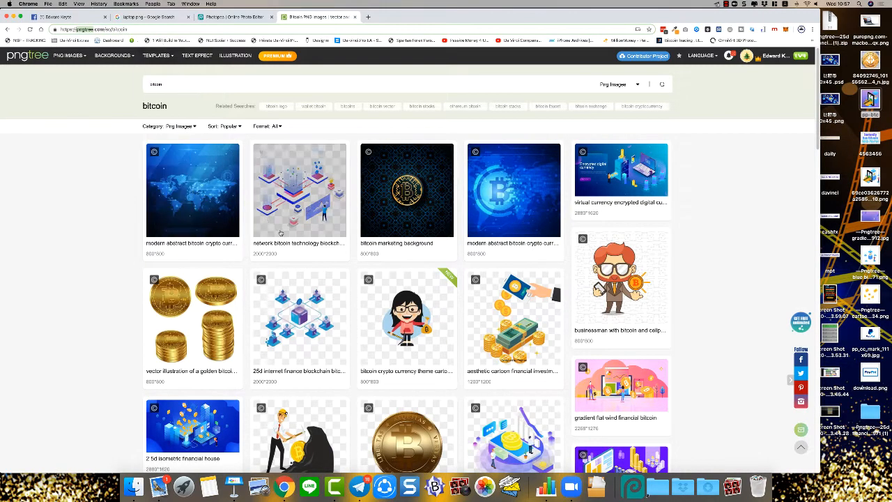
{"action": "scroll", "coordinate": [299, 97], "scroll_direction": "down", "scroll_amount": 3}
{"action": "scroll", "coordinate": [300, 97], "scroll_direction": "down", "scroll_amount": 4}
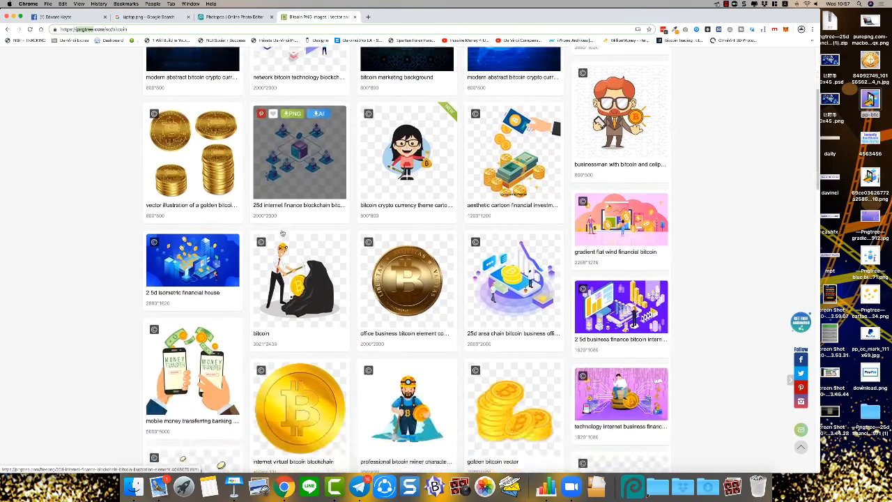
{"action": "scroll", "coordinate": [282, 233], "scroll_direction": "down", "scroll_amount": 1}
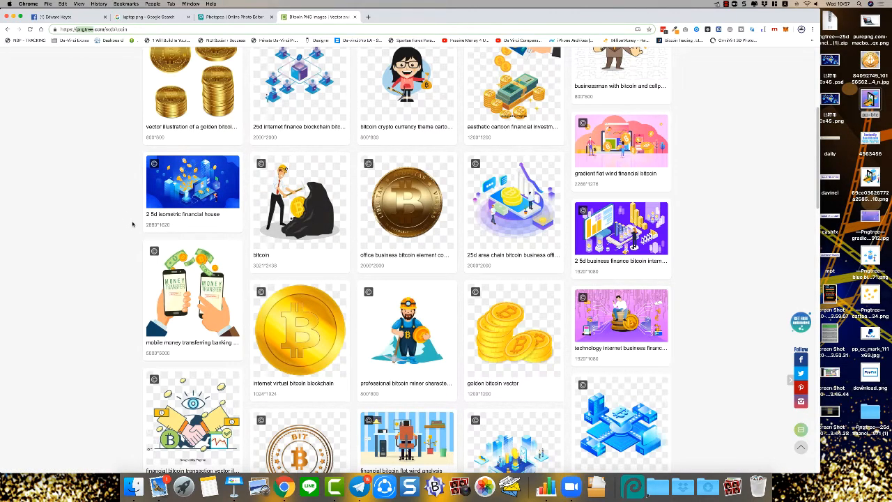
{"action": "scroll", "coordinate": [132, 224], "scroll_direction": "down", "scroll_amount": 5}
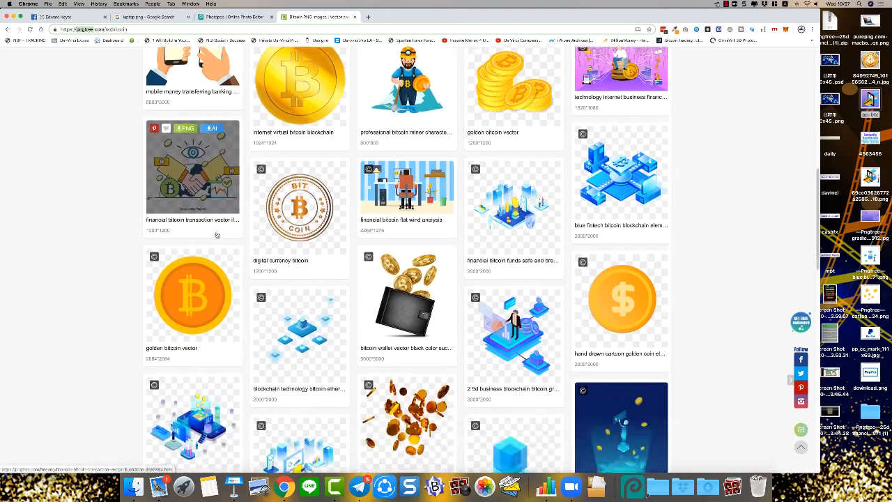
{"action": "scroll", "coordinate": [276, 274], "scroll_direction": "down", "scroll_amount": 4}
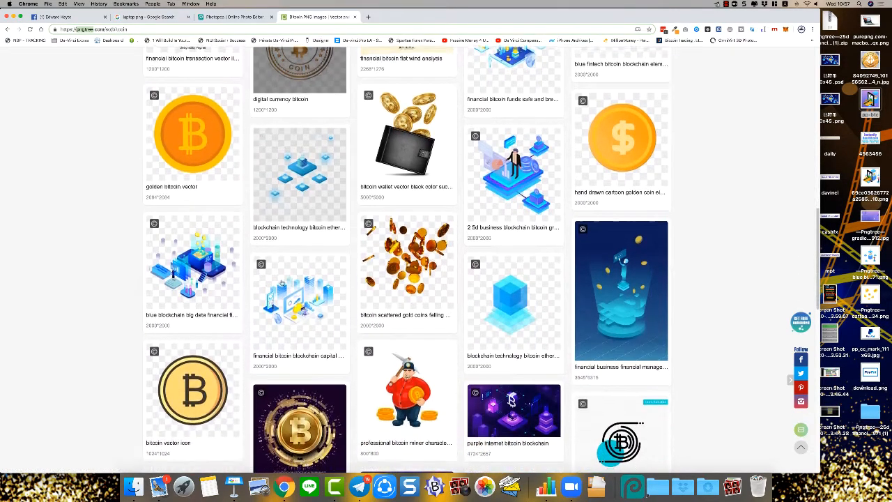
{"action": "scroll", "coordinate": [117, 314], "scroll_direction": "down", "scroll_amount": 1}
{"action": "scroll", "coordinate": [119, 319], "scroll_direction": "down", "scroll_amount": 1}
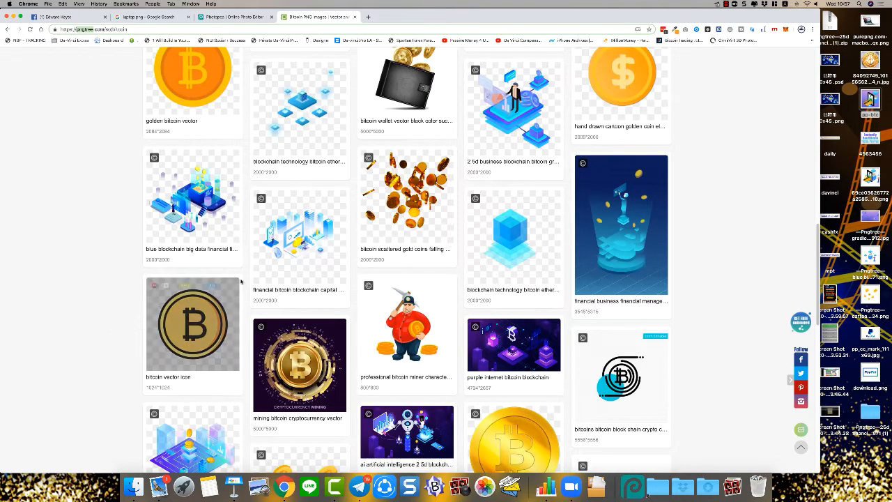
{"action": "scroll", "coordinate": [291, 311], "scroll_direction": "down", "scroll_amount": 2}
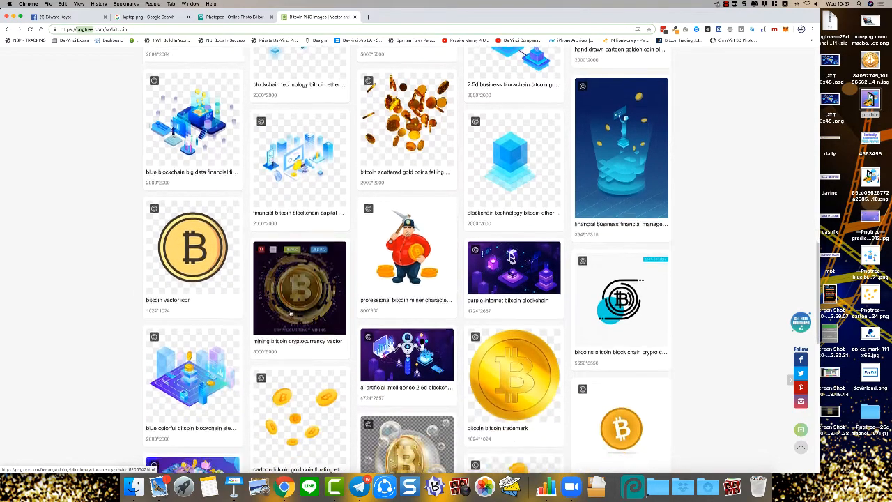
{"action": "scroll", "coordinate": [291, 311], "scroll_direction": "up", "scroll_amount": 10}
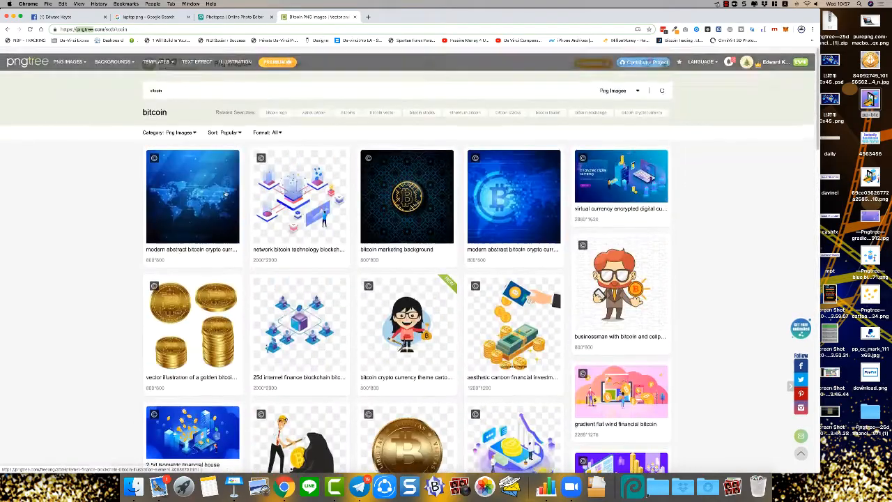
- From the laptop.png Google image results, save the picture showing three MacBook laptops to the desktop
{"action": "left_click", "coordinate": [184, 20]}
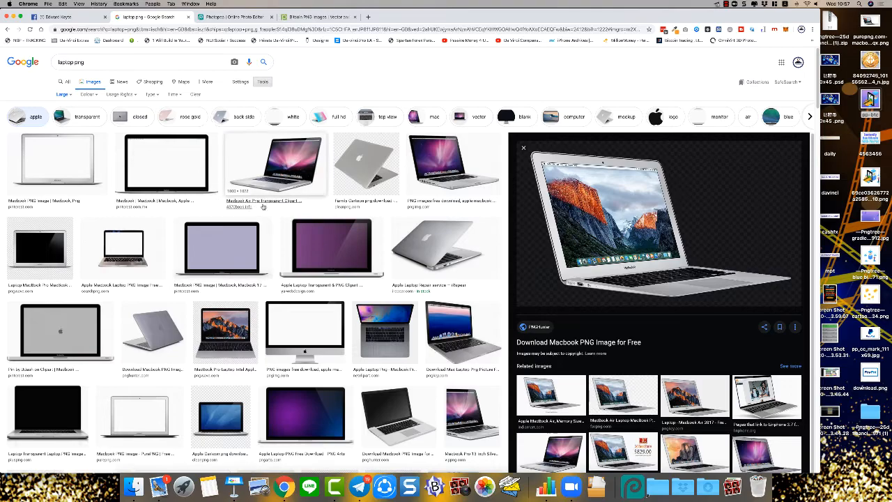
{"action": "scroll", "coordinate": [293, 227], "scroll_direction": "down", "scroll_amount": 3}
{"action": "scroll", "coordinate": [287, 225], "scroll_direction": "up", "scroll_amount": 3}
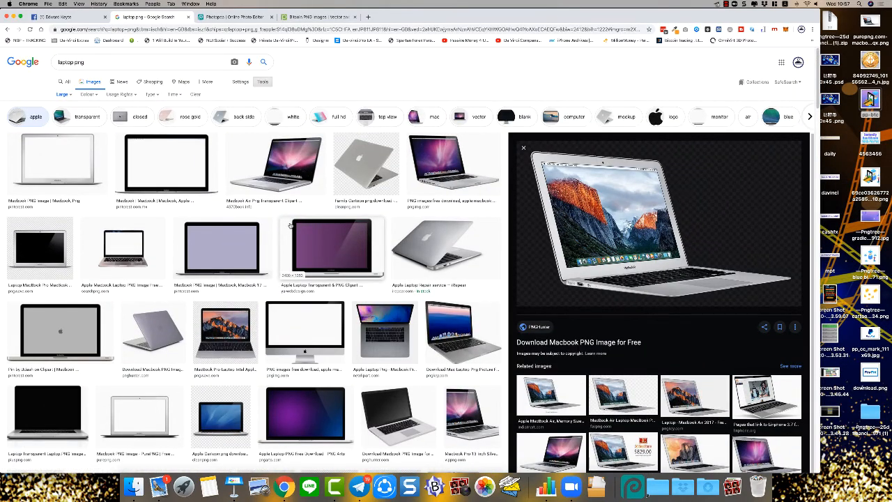
{"action": "scroll", "coordinate": [290, 225], "scroll_direction": "down", "scroll_amount": 5}
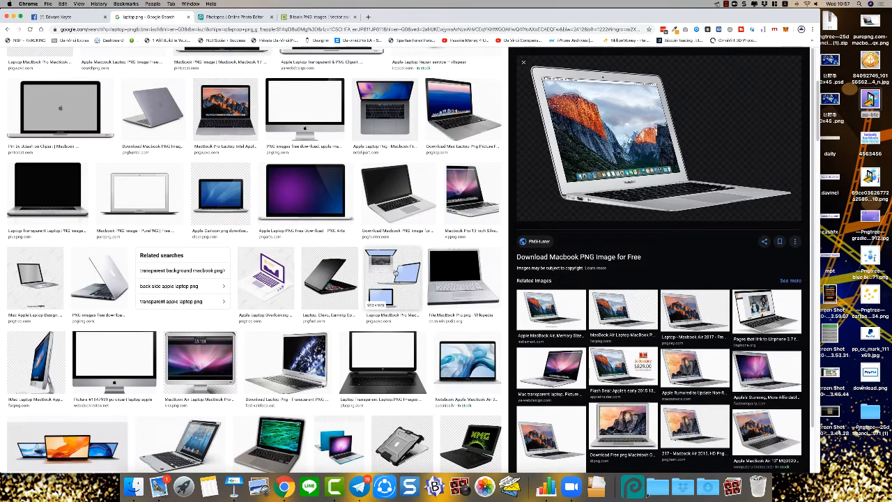
{"action": "left_click", "coordinate": [395, 273]}
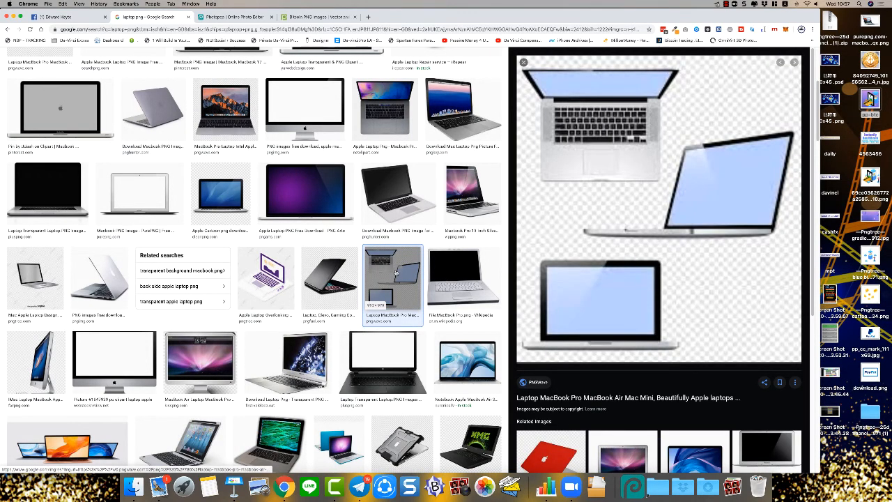
{"action": "left_click_drag", "start_coordinate": [704, 213], "coordinate": [861, 240]}
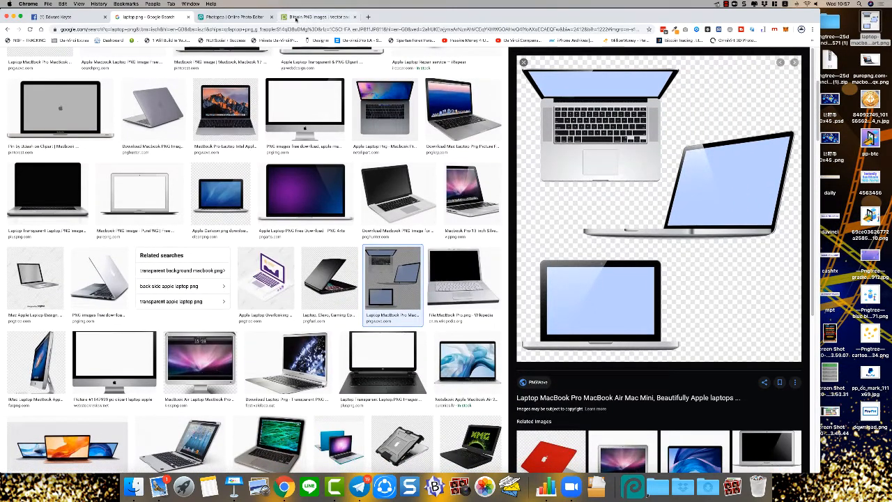
- Switch to Photopea, open the saved three-laptop image from the desktop, and fit it to the work area
{"action": "left_click", "coordinate": [242, 17]}
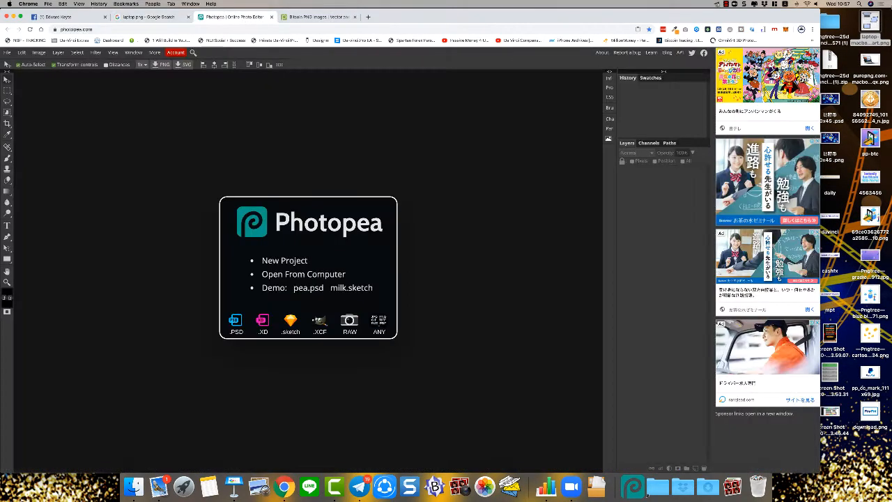
{"action": "left_click_drag", "start_coordinate": [870, 24], "coordinate": [267, 271]}
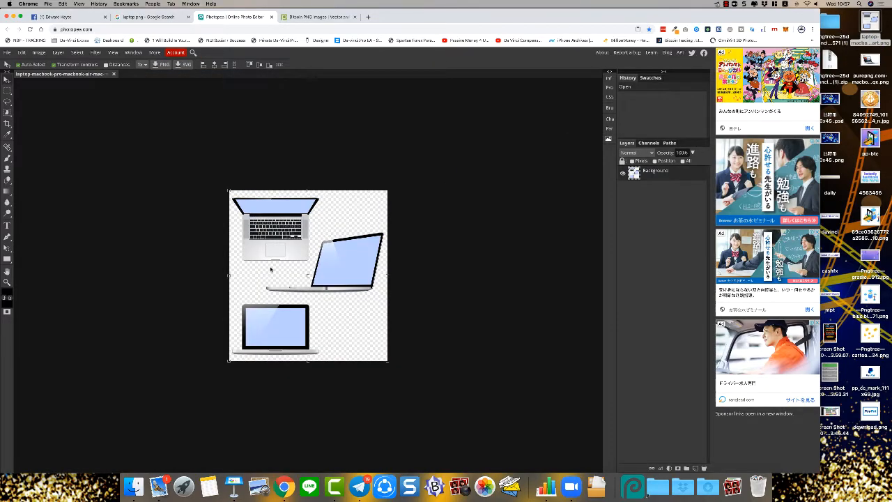
{"action": "left_click", "coordinate": [113, 53]}
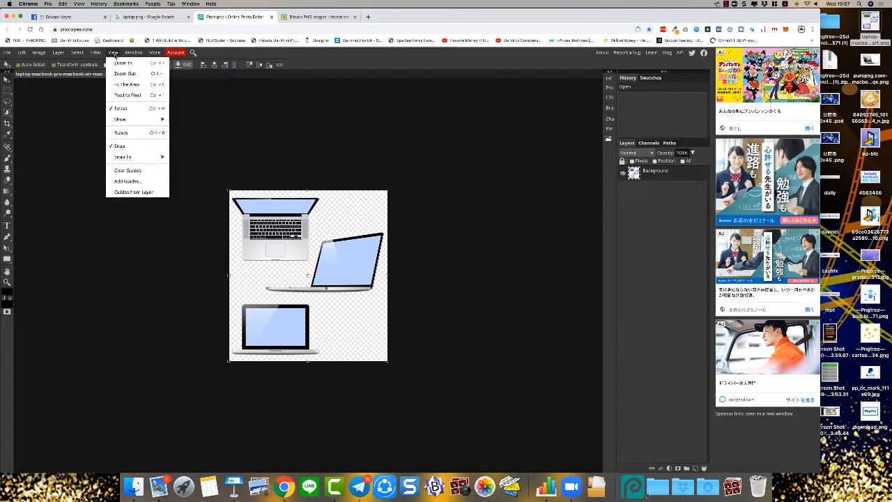
{"action": "left_click", "coordinate": [128, 85]}
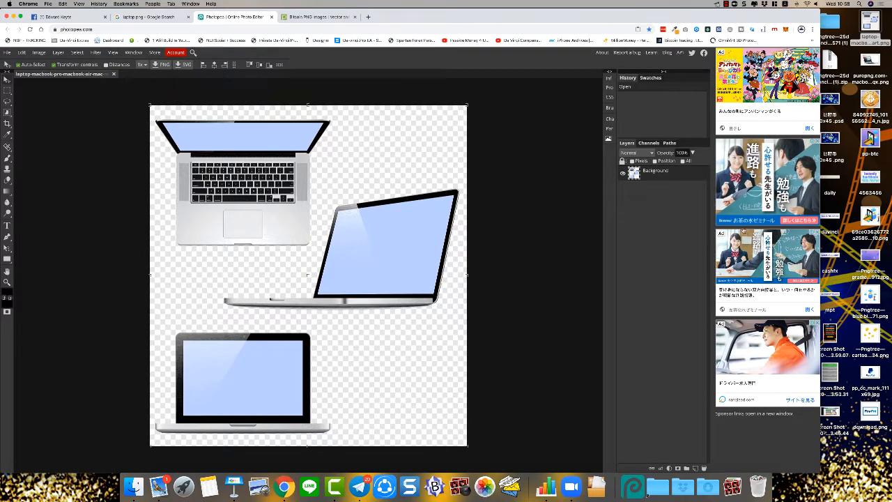
- Place the website dashboard screenshot from the desktop, scale it to about 69% and position it over the angled laptop
{"action": "left_click_drag", "start_coordinate": [835, 409], "coordinate": [400, 258]}
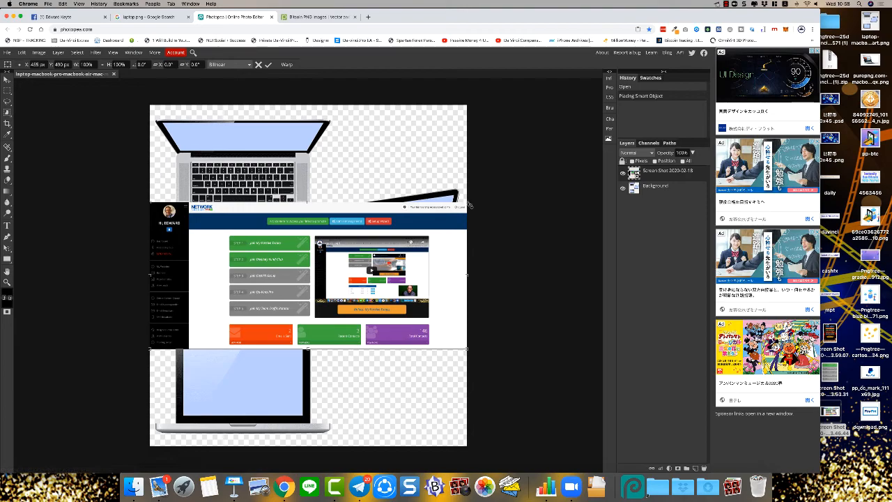
{"action": "left_click_drag", "start_coordinate": [467, 199], "coordinate": [367, 260]}
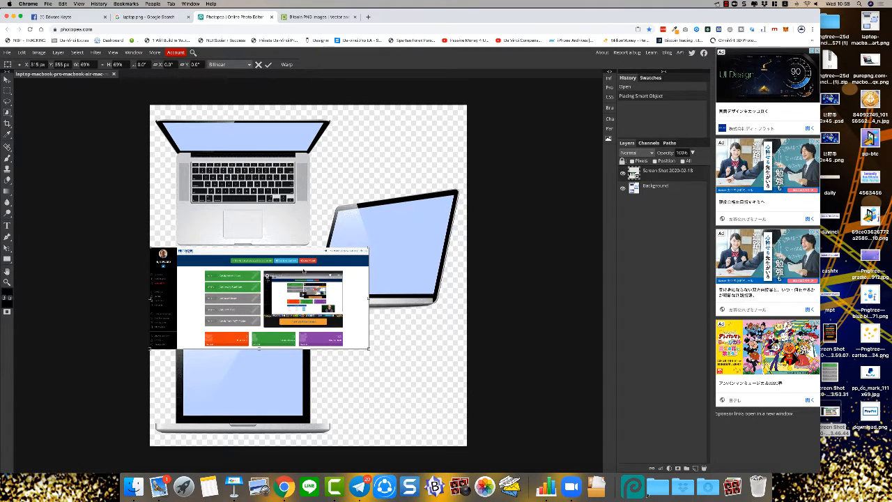
{"action": "left_click_drag", "start_coordinate": [303, 270], "coordinate": [365, 208]}
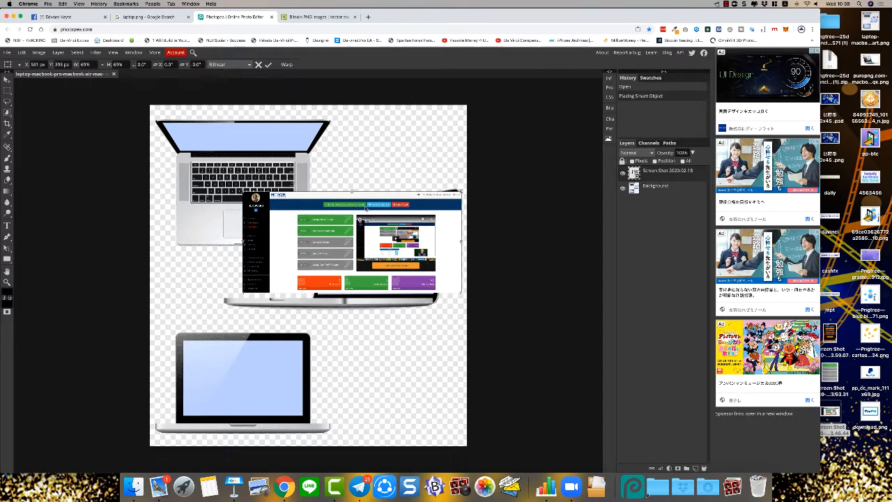
{"action": "left_click", "coordinate": [6, 53]}
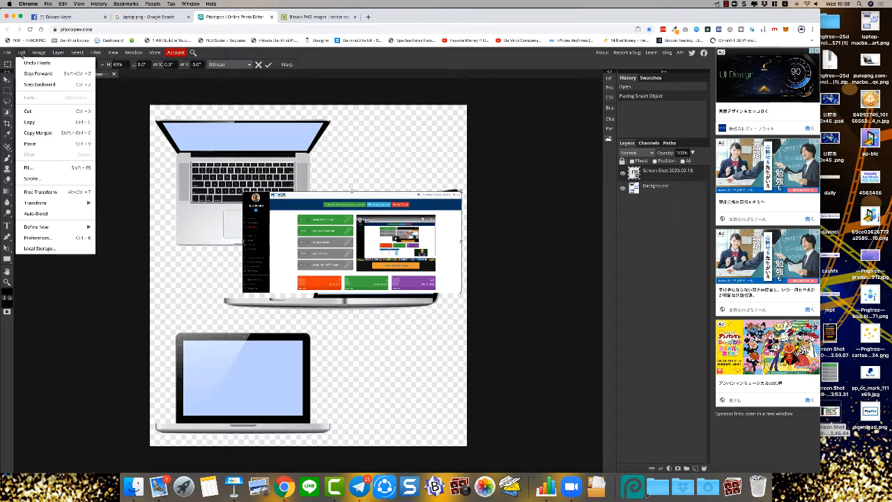
{"action": "left_click", "coordinate": [21, 55]}
{"action": "left_click", "coordinate": [23, 55]}
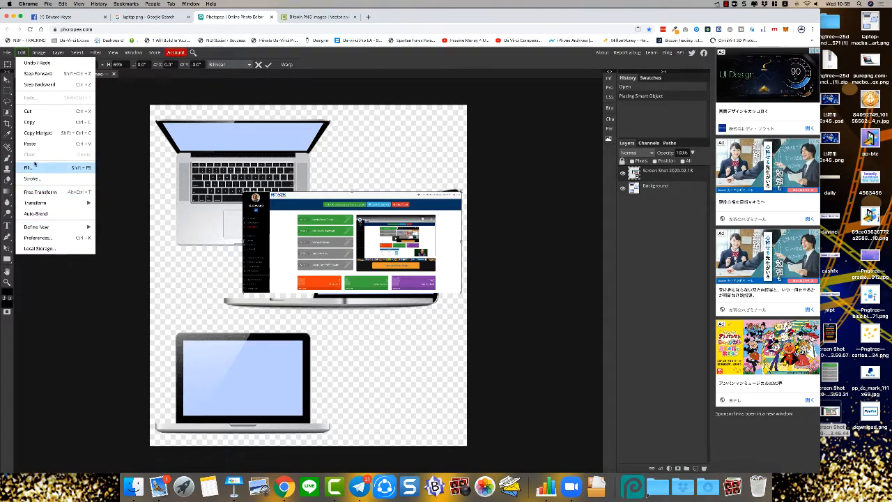
{"action": "mouse_move", "coordinate": [88, 202]}
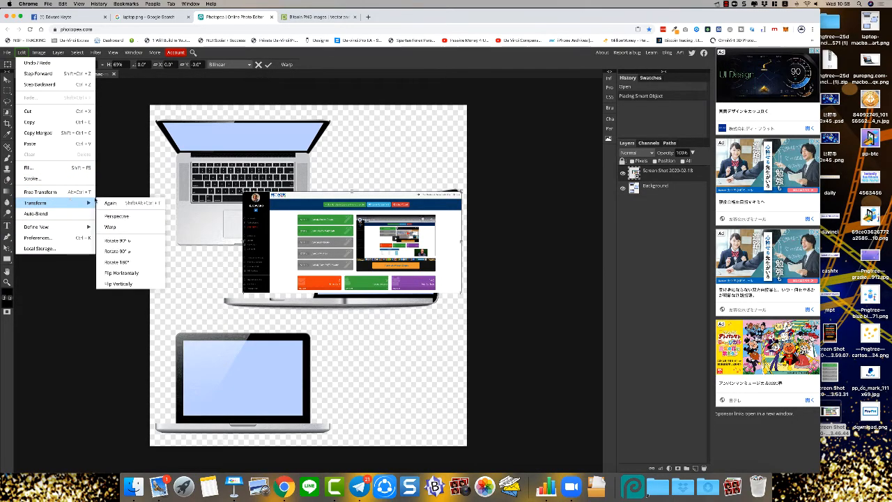
{"action": "left_click", "coordinate": [53, 195]}
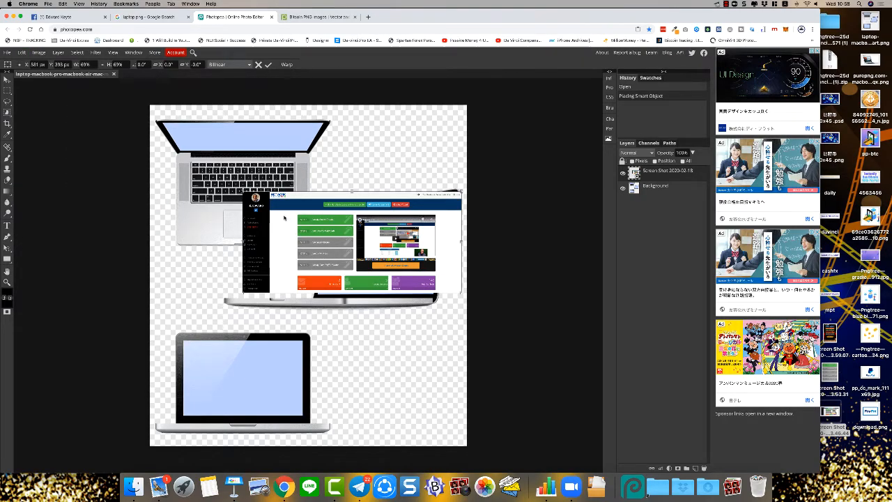
{"action": "mouse_move", "coordinate": [260, 203]}
{"action": "left_mouse_down"}
{"action": "mouse_move", "coordinate": [256, 238]}
{"action": "mouse_move", "coordinate": [257, 217]}
{"action": "left_mouse_up"}
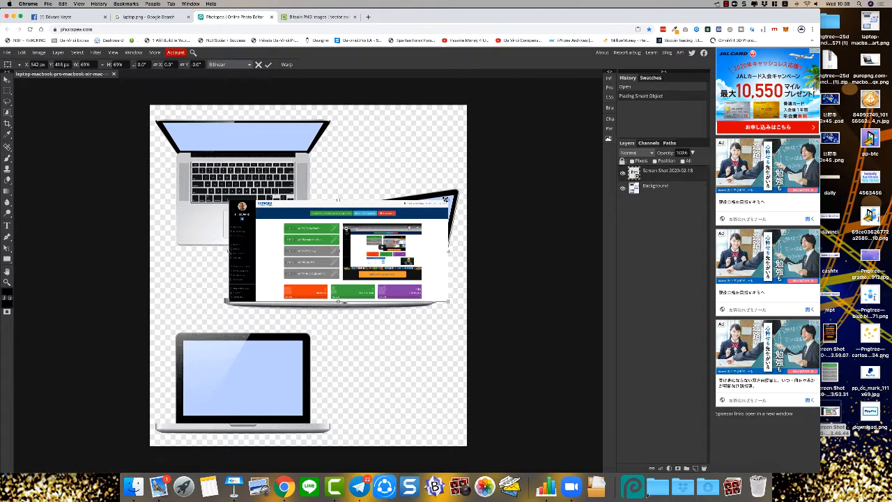
- Distort the dashboard screenshot's four corners to match the angled laptop's screen and apply the transform
{"action": "left_click_drag", "start_coordinate": [449, 200], "coordinate": [457, 191]}
{"action": "mouse_move", "coordinate": [447, 300]}
{"action": "left_mouse_down"}
{"action": "mouse_move", "coordinate": [432, 283]}
{"action": "mouse_move", "coordinate": [432, 293]}
{"action": "left_mouse_up"}
{"action": "left_click_drag", "start_coordinate": [230, 202], "coordinate": [341, 207]}
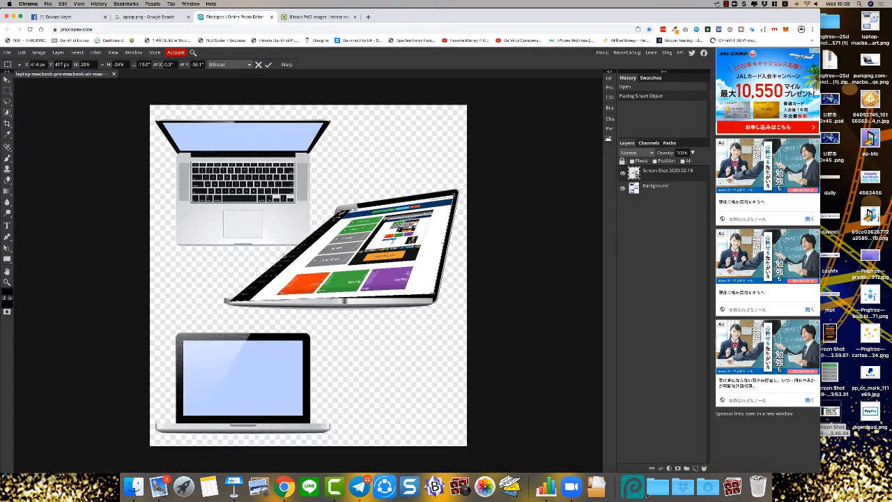
{"action": "left_click_drag", "start_coordinate": [226, 301], "coordinate": [316, 294]}
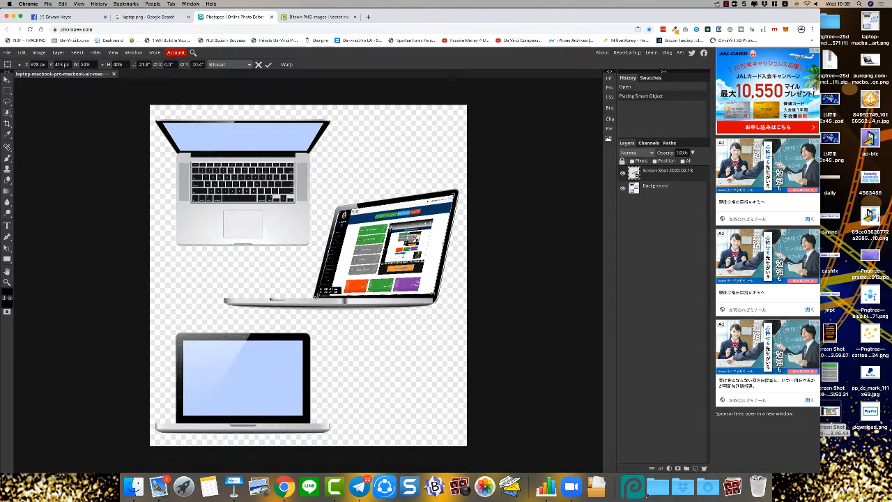
{"action": "left_click_drag", "start_coordinate": [316, 293], "coordinate": [315, 294]}
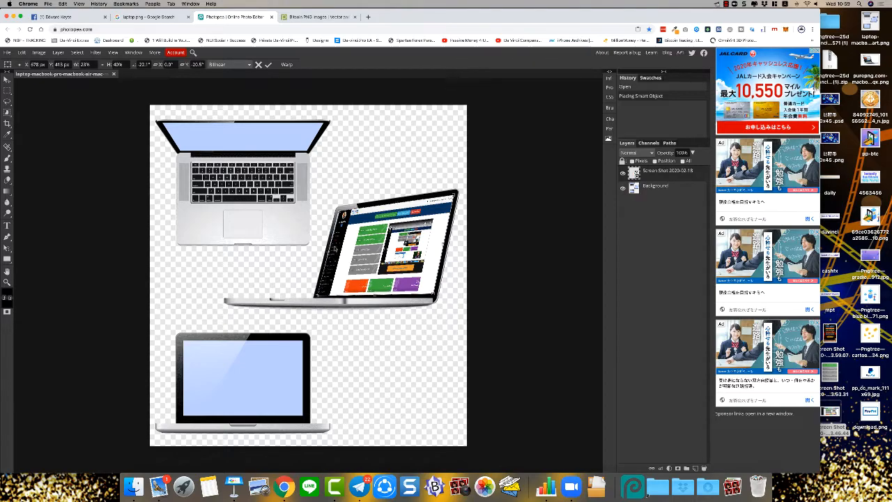
{"action": "left_click_drag", "start_coordinate": [340, 207], "coordinate": [336, 208]}
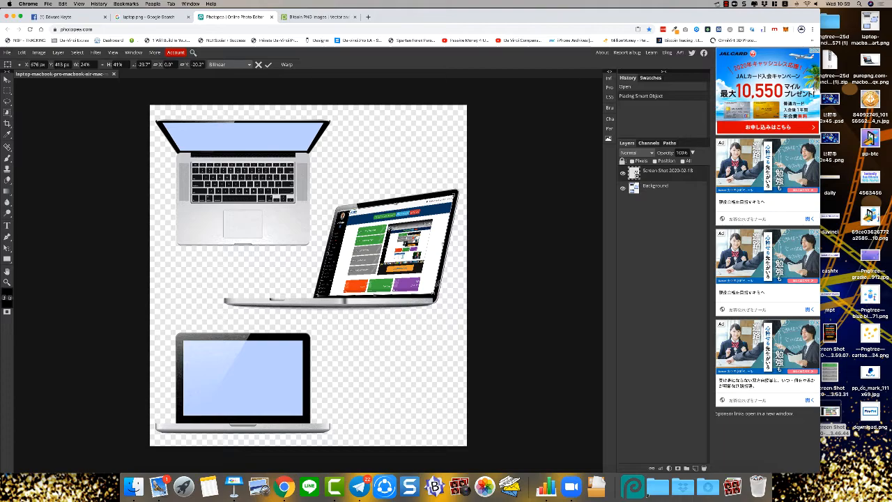
{"action": "key", "text": "Return"}
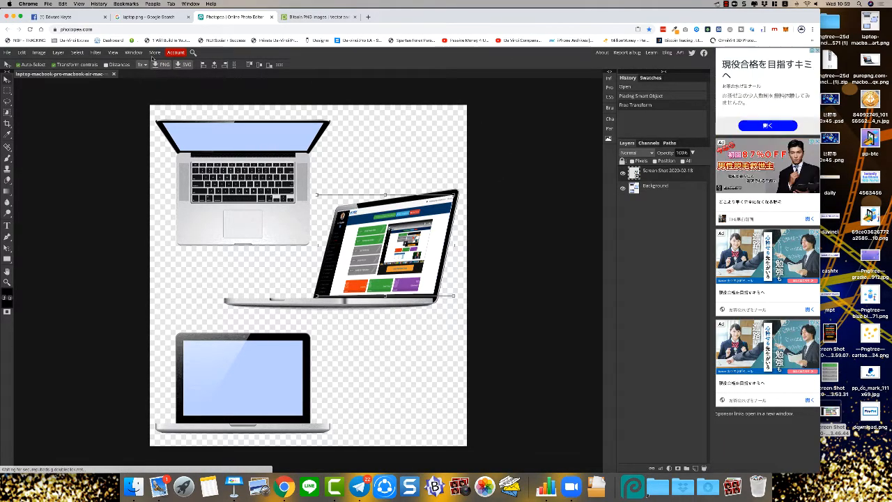
- Free Transform the dashboard screenshot again, refine its two lower corners against the angled laptop's bezel, and apply
{"action": "left_click", "coordinate": [112, 52]}
{"action": "left_click", "coordinate": [122, 64]}
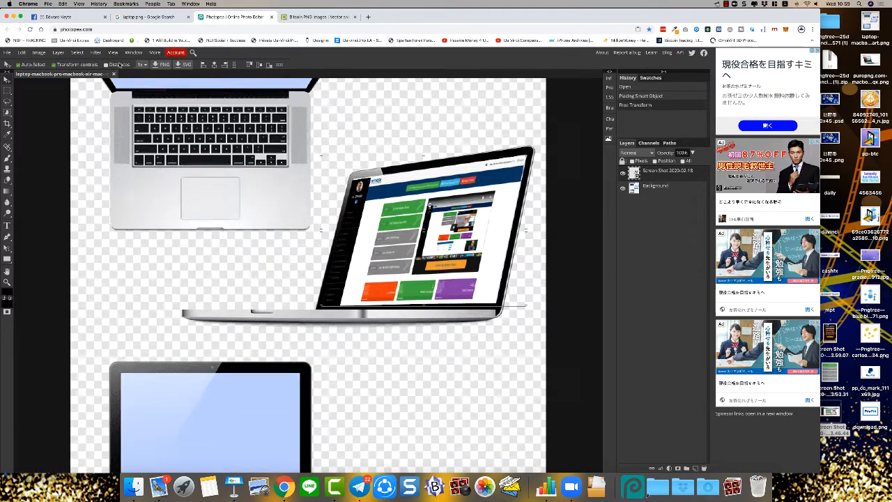
{"action": "left_click", "coordinate": [115, 52]}
{"action": "left_click", "coordinate": [119, 63]}
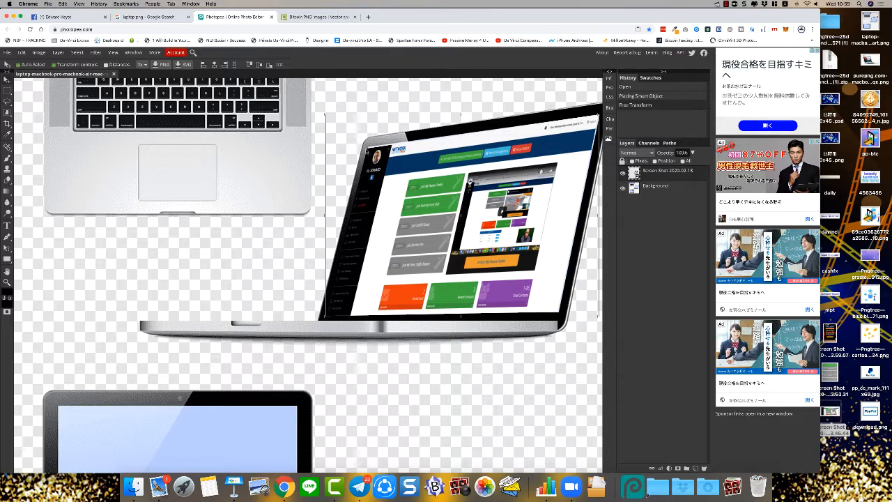
{"action": "key", "text": "super+t"}
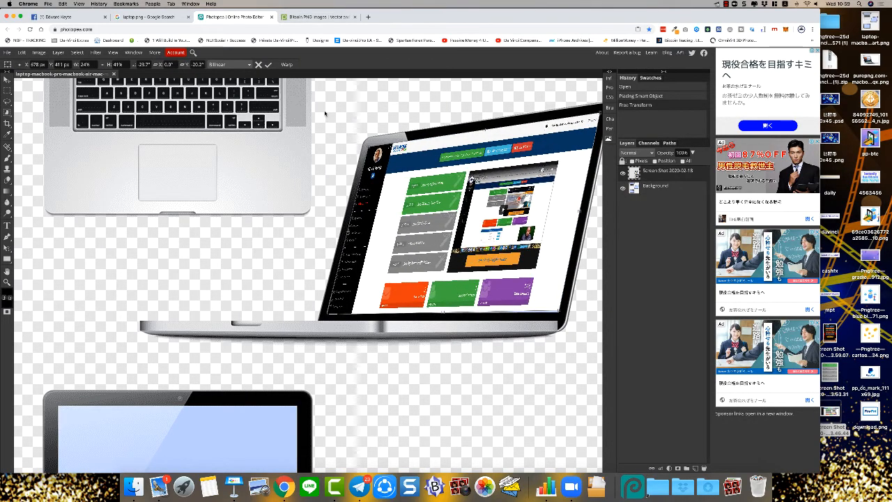
{"action": "left_click_drag", "start_coordinate": [326, 314], "coordinate": [327, 316]}
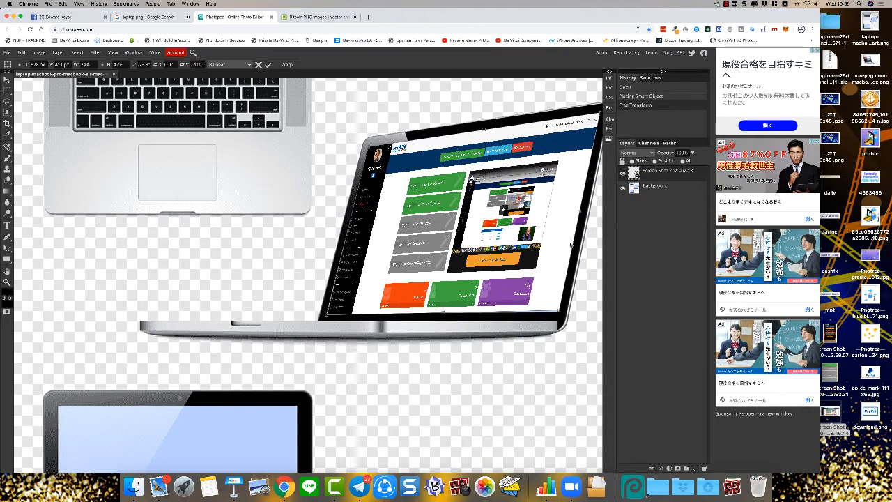
{"action": "left_click_drag", "start_coordinate": [558, 310], "coordinate": [560, 313]}
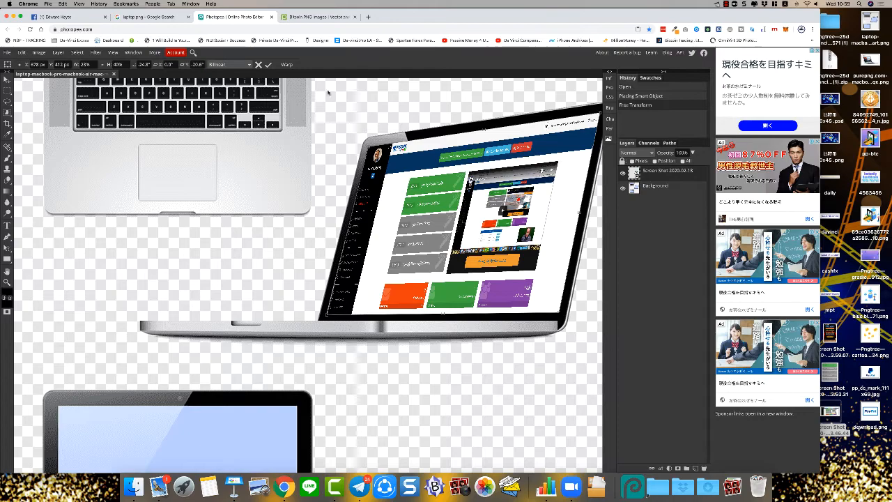
{"action": "left_click", "coordinate": [265, 66]}
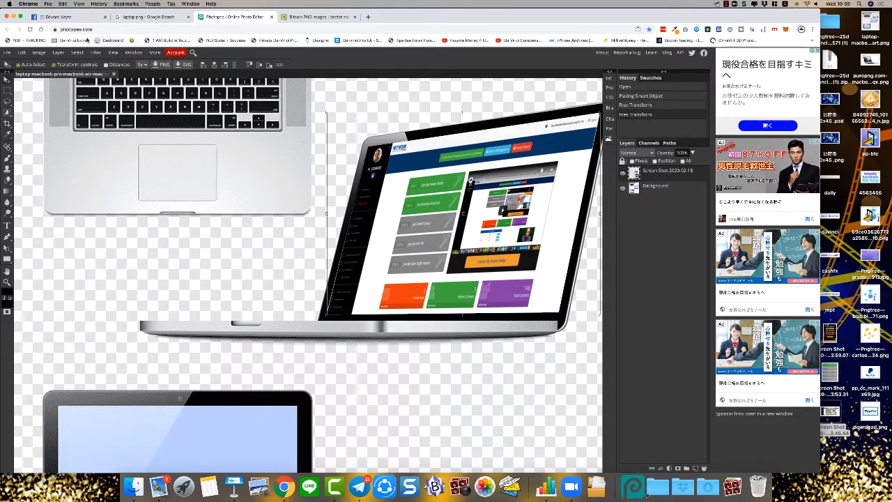
- Place the black "Limited Time" landing-page screenshot from the desktop and bring its layer to the front
{"action": "left_click", "coordinate": [112, 53]}
{"action": "left_click", "coordinate": [126, 97]}
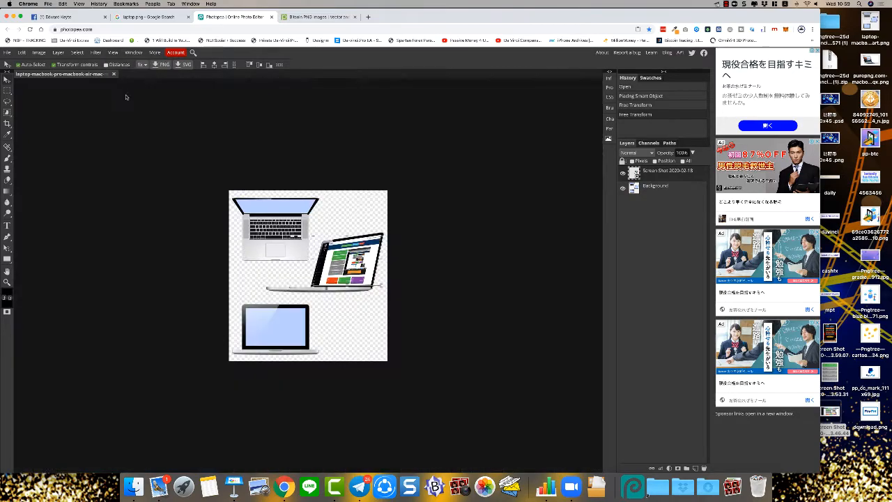
{"action": "left_click", "coordinate": [351, 179]}
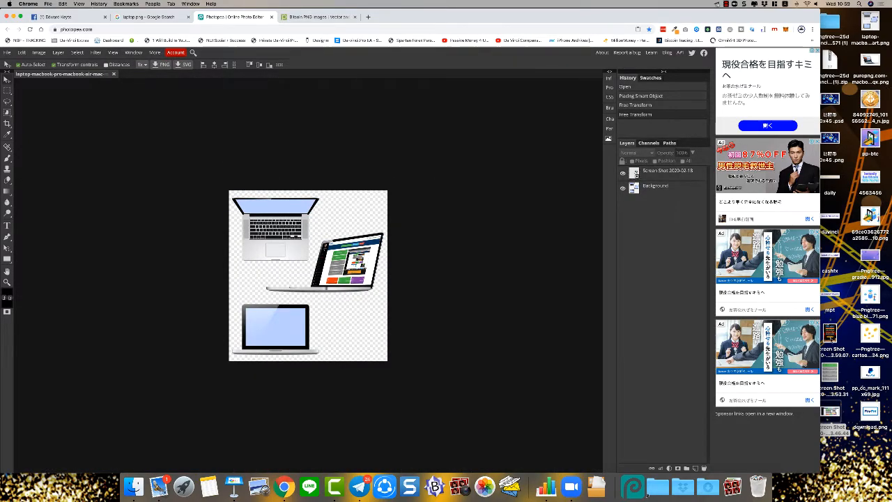
{"action": "left_click_drag", "start_coordinate": [821, 362], "coordinate": [792, 336]}
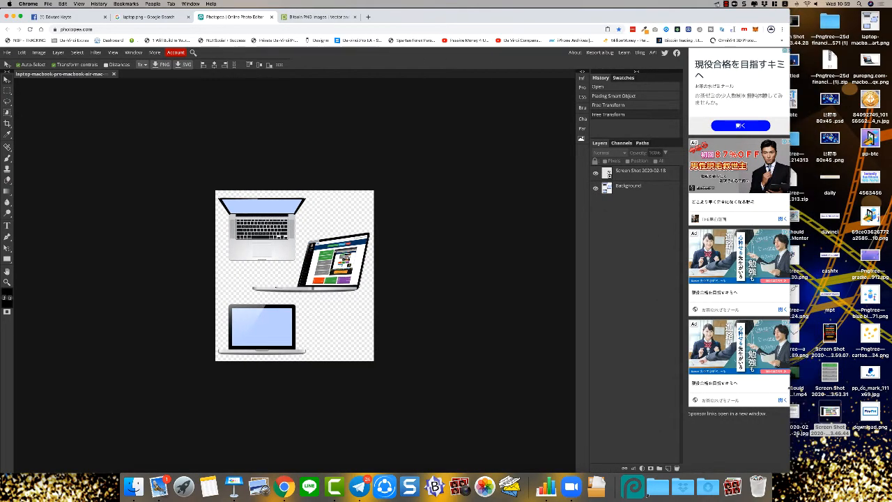
{"action": "left_click_drag", "start_coordinate": [798, 32], "coordinate": [269, 223]}
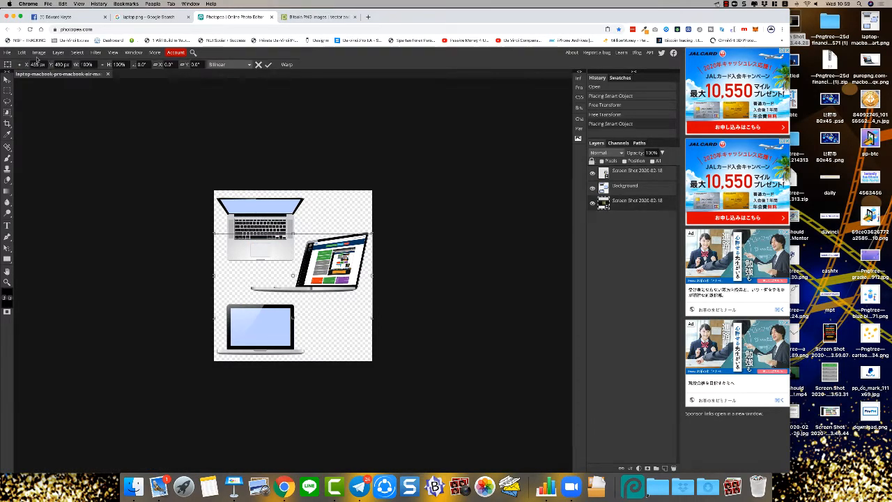
{"action": "left_click", "coordinate": [59, 54]}
{"action": "mouse_move", "coordinate": [119, 233]}
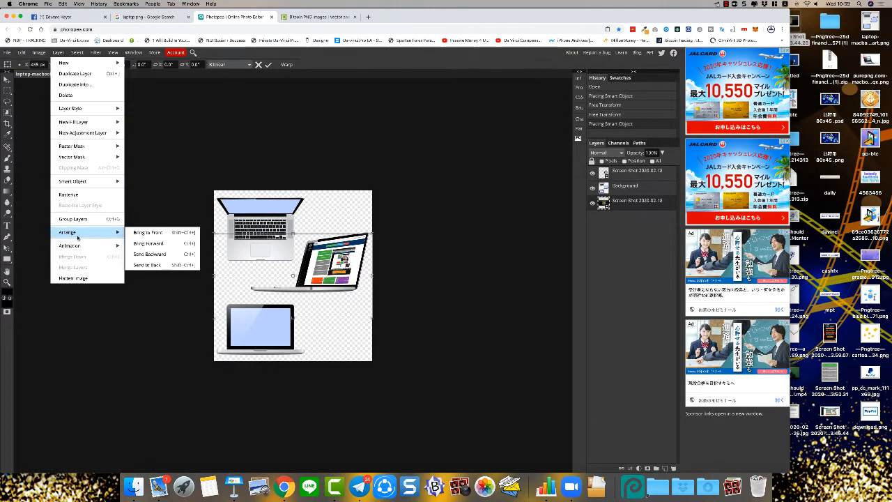
{"action": "left_click", "coordinate": [149, 232]}
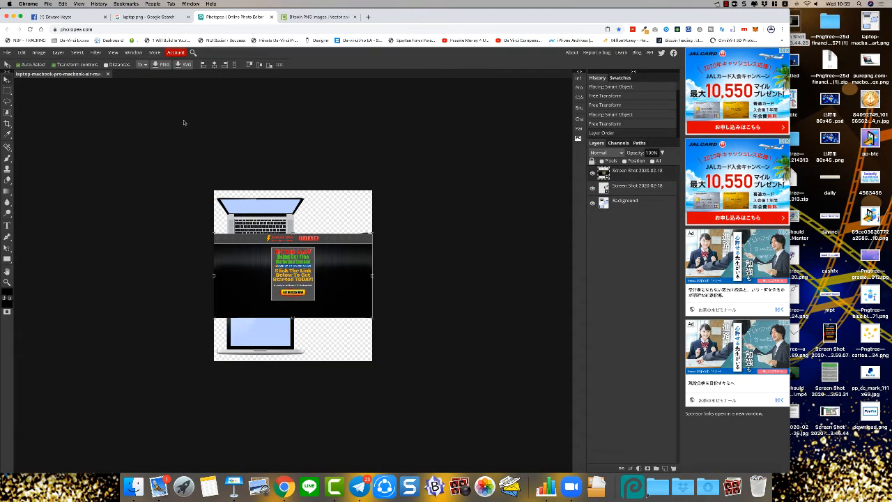
- Move the landing-page screenshot over the uppermost laptop and distort its corners to fit that laptop's tilted screen
{"action": "left_click", "coordinate": [112, 52]}
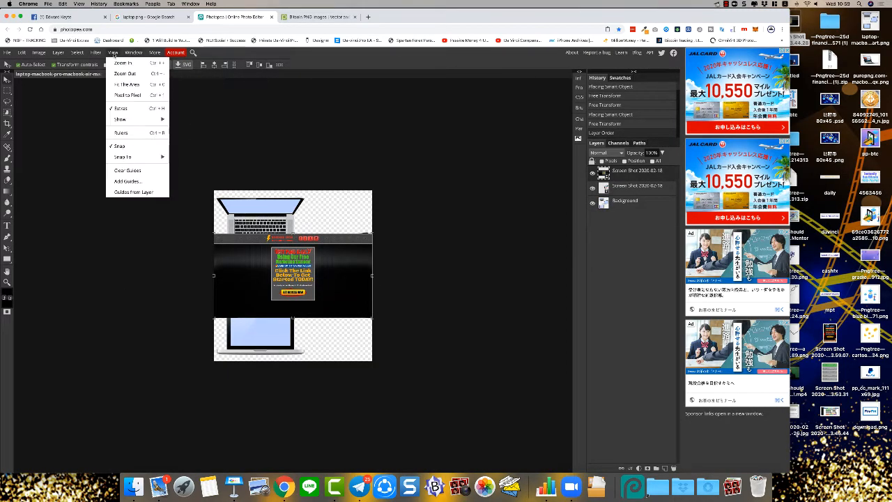
{"action": "left_click", "coordinate": [123, 85]}
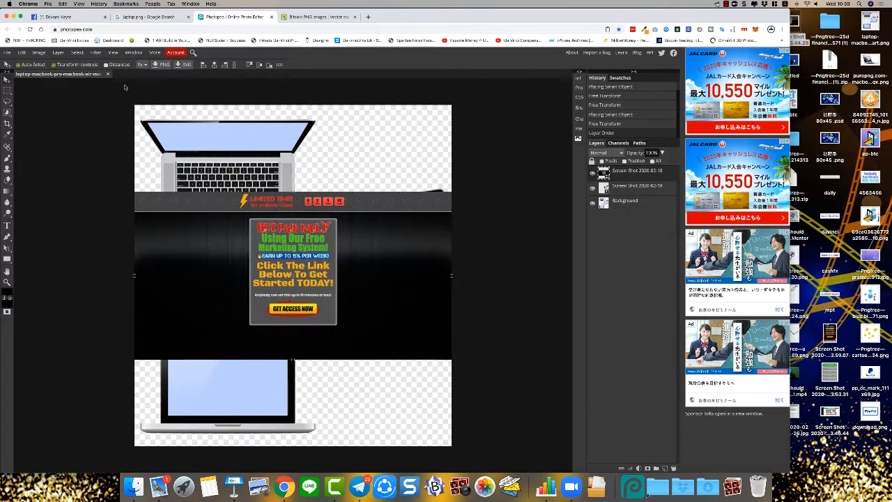
{"action": "left_click_drag", "start_coordinate": [207, 216], "coordinate": [221, 146]}
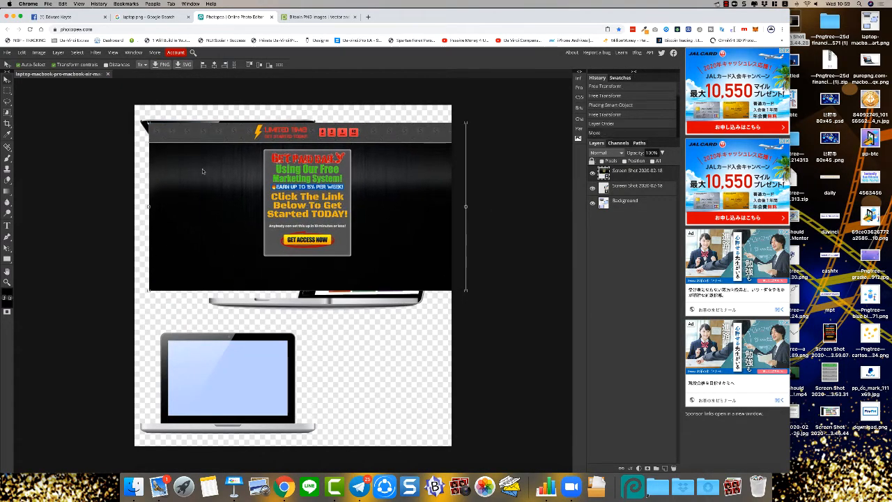
{"action": "left_click_drag", "start_coordinate": [465, 289], "coordinate": [330, 224]}
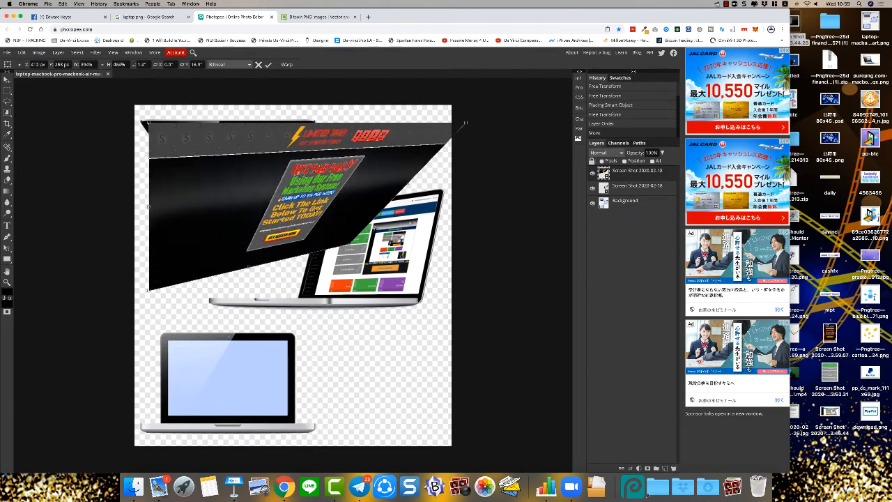
{"action": "left_click_drag", "start_coordinate": [465, 122], "coordinate": [315, 123]}
{"action": "left_click_drag", "start_coordinate": [349, 245], "coordinate": [307, 214]}
{"action": "left_click_drag", "start_coordinate": [148, 290], "coordinate": [165, 149]}
{"action": "left_click_drag", "start_coordinate": [307, 215], "coordinate": [305, 145]}
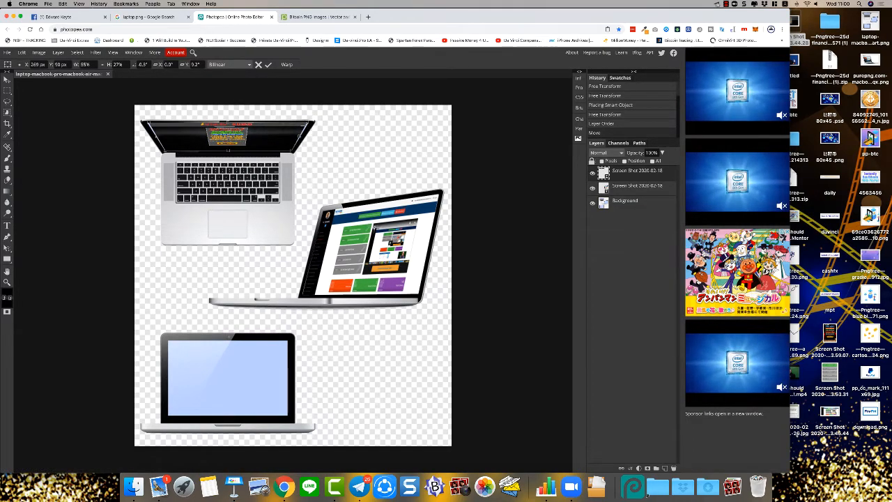
- Fine-tune the landing-page screenshot's two upper corners against the laptop's screen edges and apply the transform
{"action": "left_click_drag", "start_coordinate": [307, 122], "coordinate": [307, 123]}
{"action": "left_click_drag", "start_coordinate": [147, 124], "coordinate": [146, 121]}
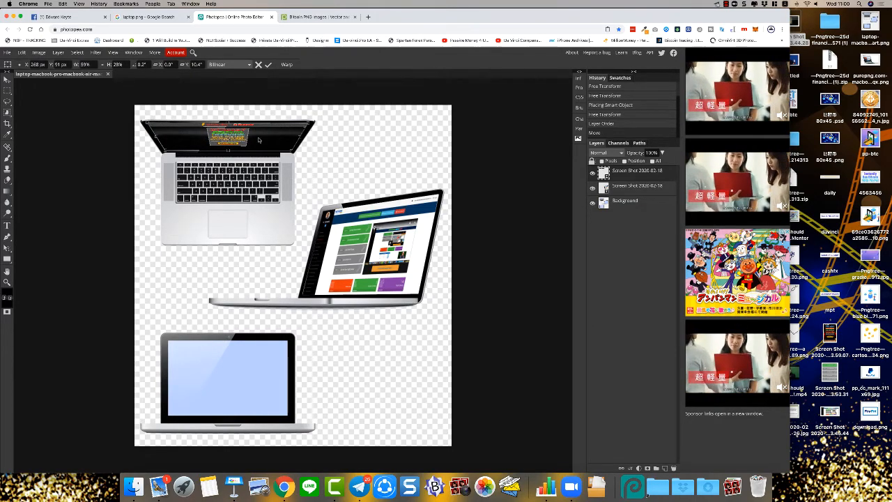
{"action": "left_click", "coordinate": [268, 65]}
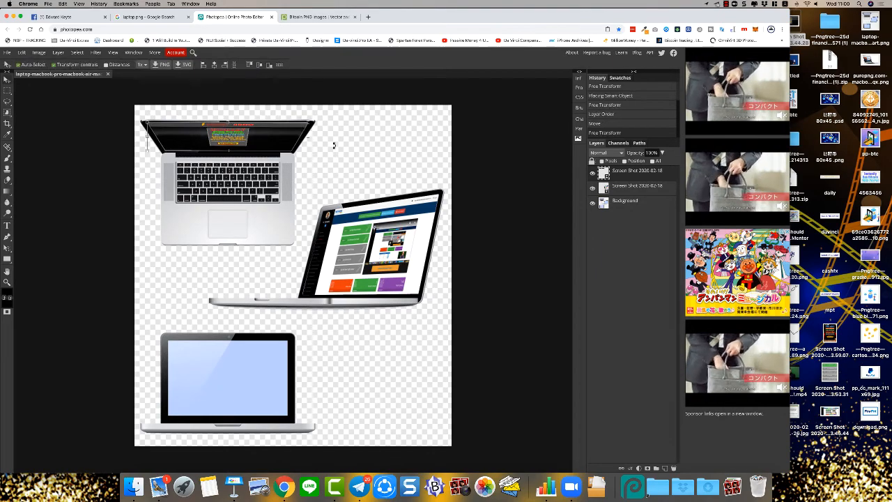
{"action": "left_click", "coordinate": [351, 149]}
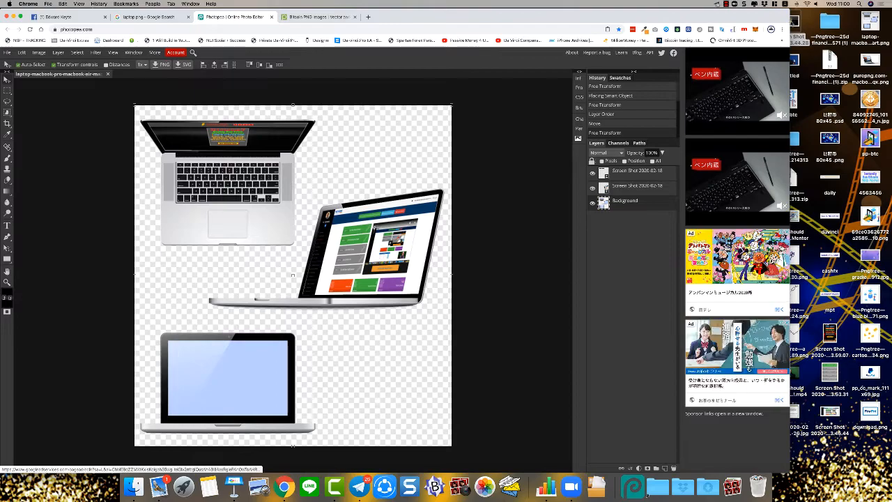
- Place the dashboard screenshot from the desktop over the lowest laptop and scale it down to 45%
{"action": "left_click", "coordinate": [794, 22]}
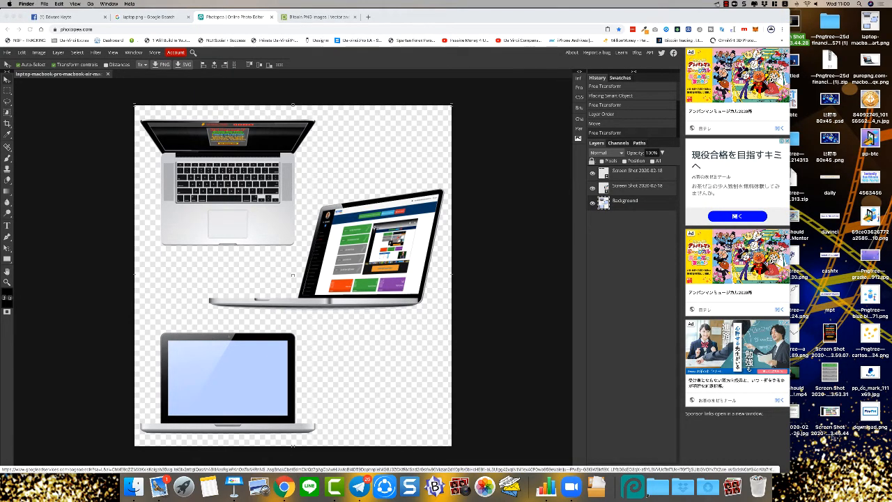
{"action": "left_click_drag", "start_coordinate": [829, 411], "coordinate": [237, 370]}
{"action": "left_click_drag", "start_coordinate": [242, 326], "coordinate": [270, 403]}
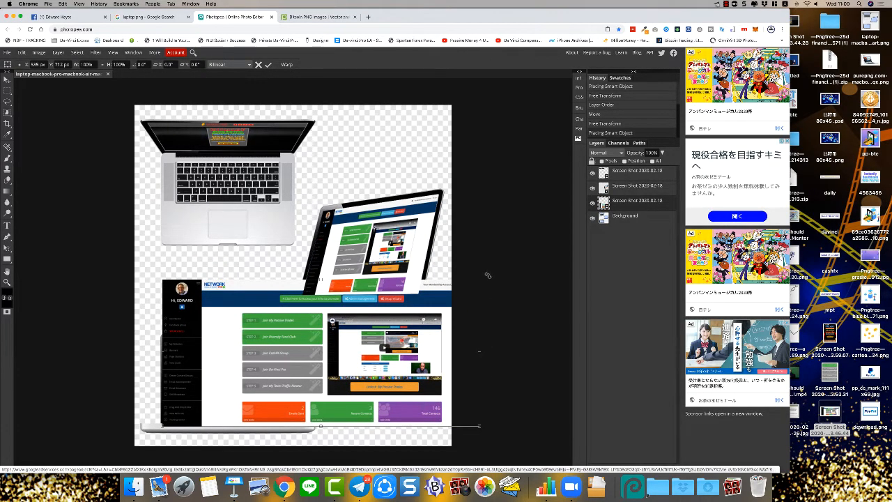
{"action": "left_click_drag", "start_coordinate": [479, 280], "coordinate": [306, 304]}
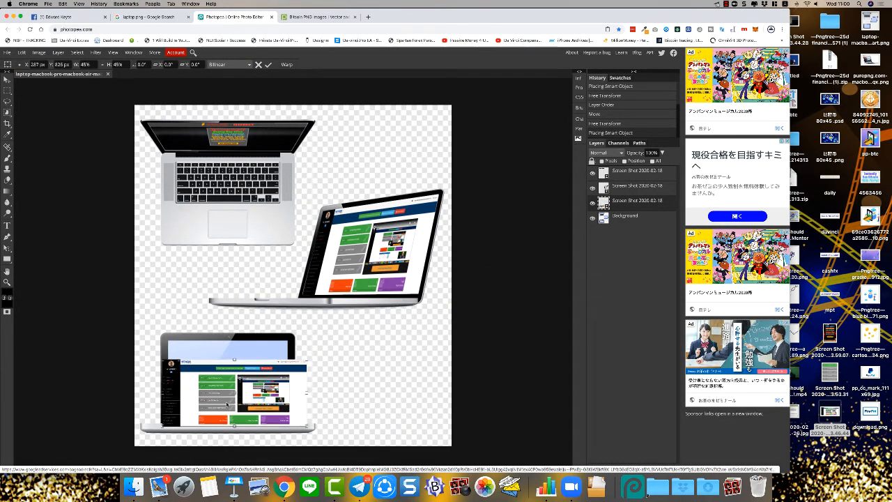
- Move and stretch the dashboard screenshot to fill the lowest laptop's screen, then apply the transform
{"action": "left_click_drag", "start_coordinate": [180, 373], "coordinate": [185, 352]}
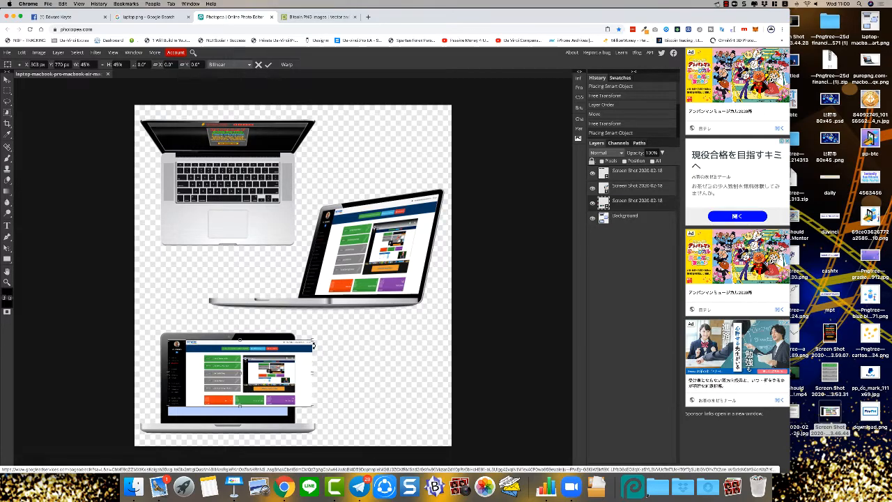
{"action": "left_click_drag", "start_coordinate": [312, 340], "coordinate": [288, 343]}
{"action": "left_click_drag", "start_coordinate": [227, 350], "coordinate": [227, 337]}
{"action": "left_click_drag", "start_coordinate": [226, 404], "coordinate": [227, 413]}
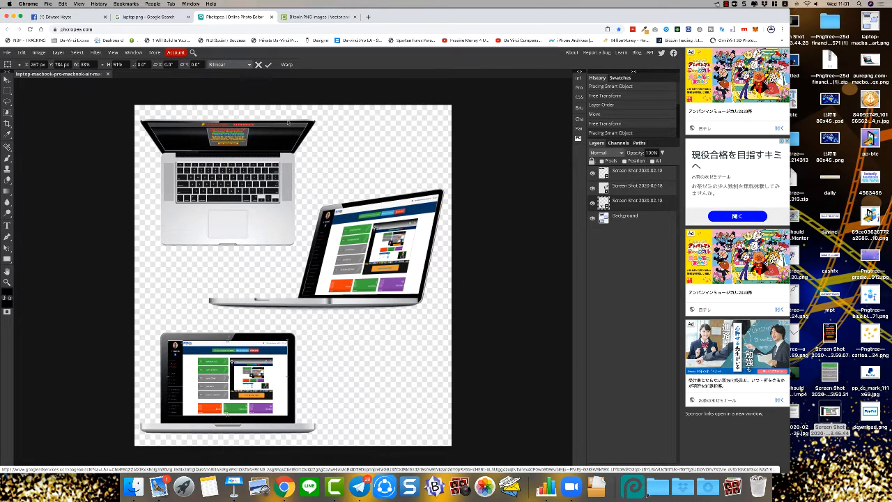
{"action": "key", "text": "Return"}
{"action": "left_click", "coordinate": [394, 370]}
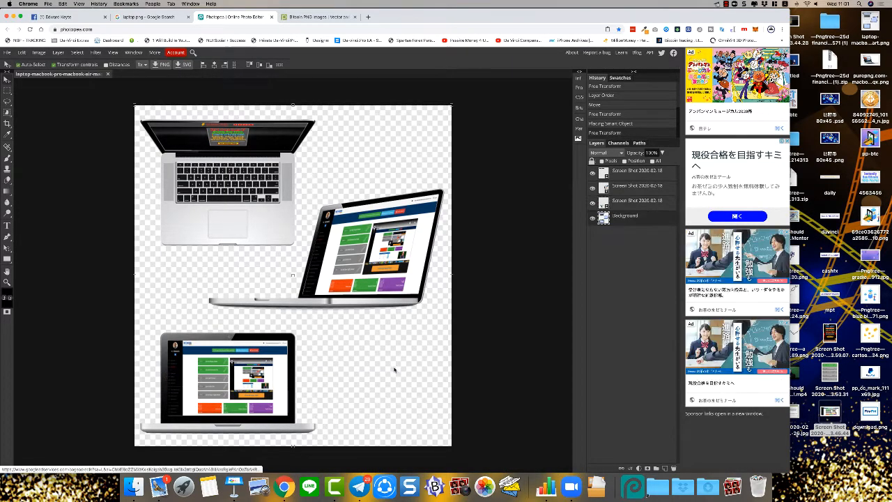
- Place the night-time pool image from the background images folder and send its layer to the back
{"action": "left_click", "coordinate": [133, 486]}
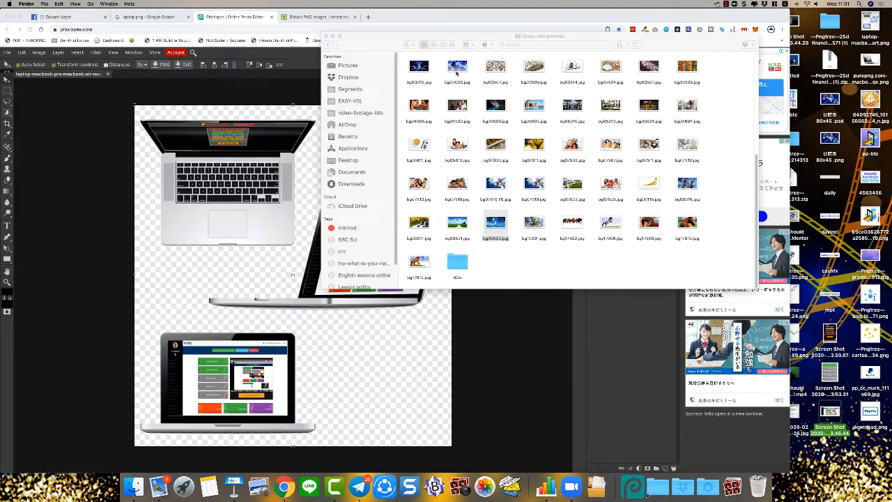
{"action": "left_click_drag", "start_coordinate": [460, 68], "coordinate": [169, 307]}
{"action": "left_click", "coordinate": [499, 109]}
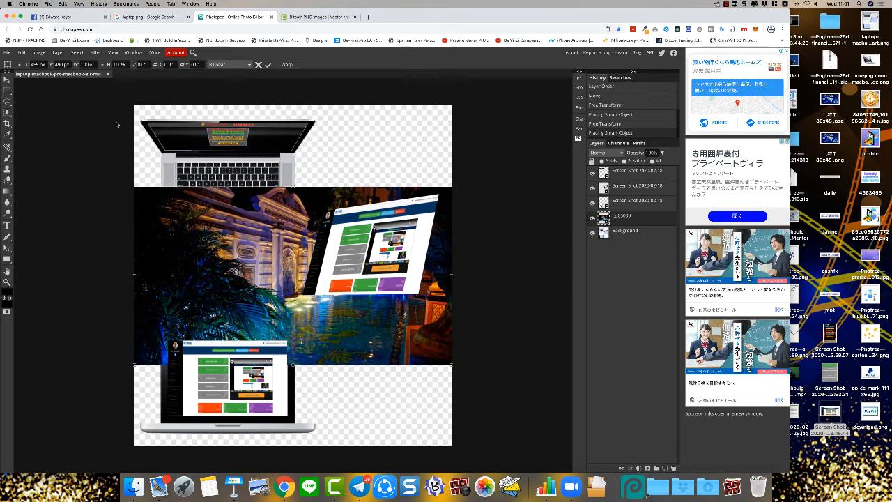
{"action": "left_click", "coordinate": [60, 54]}
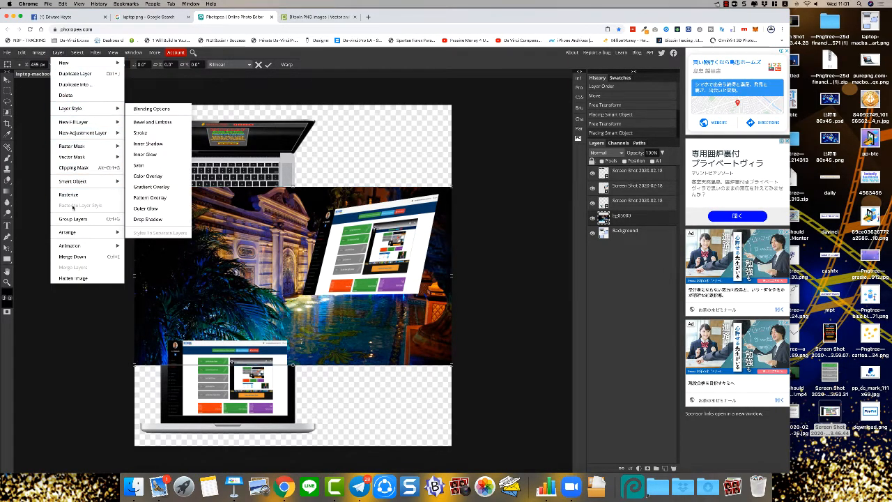
{"action": "mouse_move", "coordinate": [72, 232]}
{"action": "left_click", "coordinate": [154, 265]}
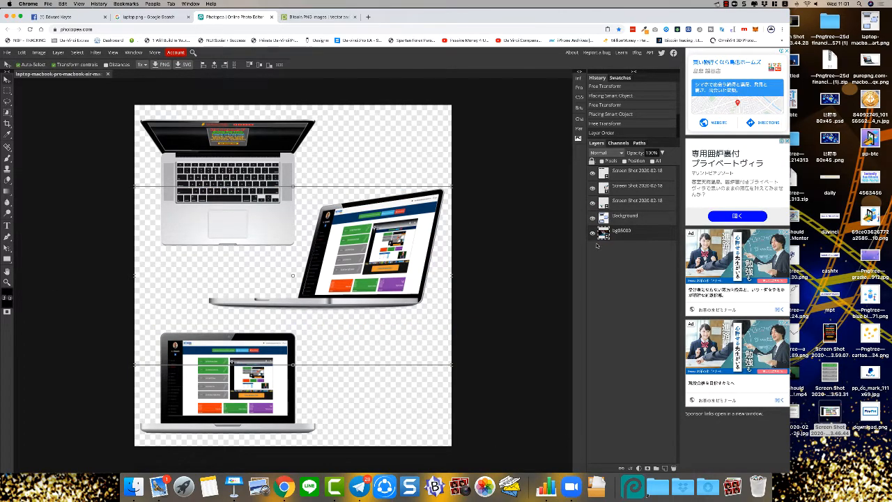
- Raise the pool image layer above the laptops layer and undo the accidental move on the canvas
{"action": "left_click_drag", "start_coordinate": [605, 236], "coordinate": [602, 209]}
{"action": "left_click_drag", "start_coordinate": [381, 287], "coordinate": [388, 343]}
{"action": "key", "text": "super+z"}
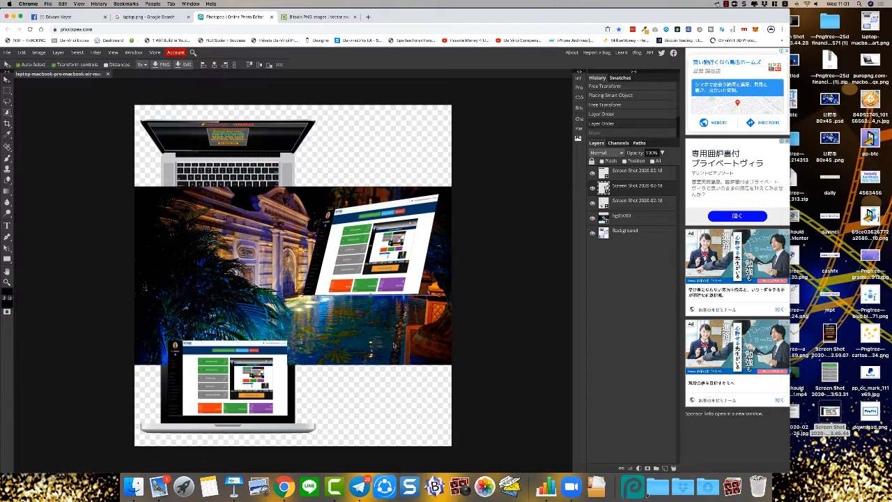
- Delete the pool image layer and close the three-laptop document without saving it
{"action": "left_click", "coordinate": [418, 134]}
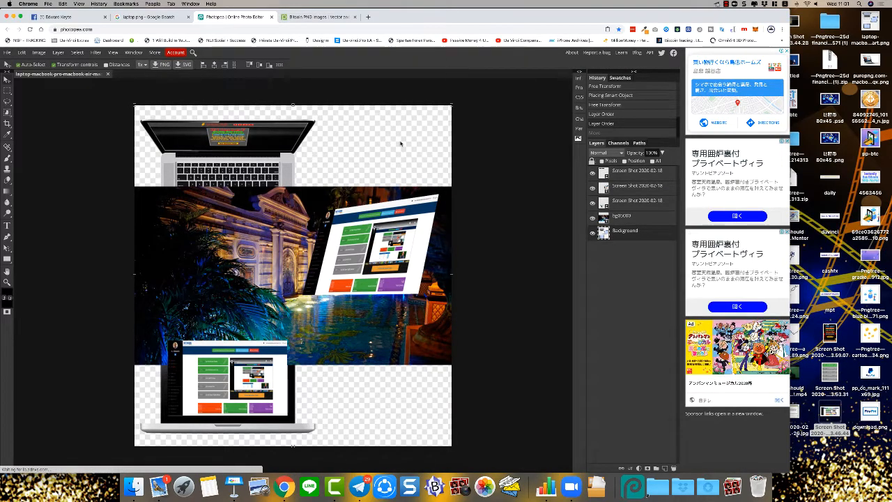
{"action": "left_click", "coordinate": [142, 196]}
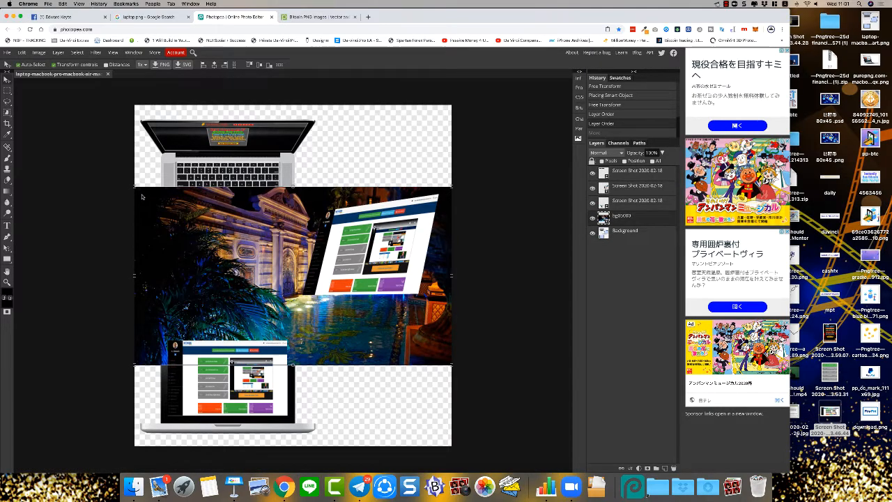
{"action": "key", "text": "Delete"}
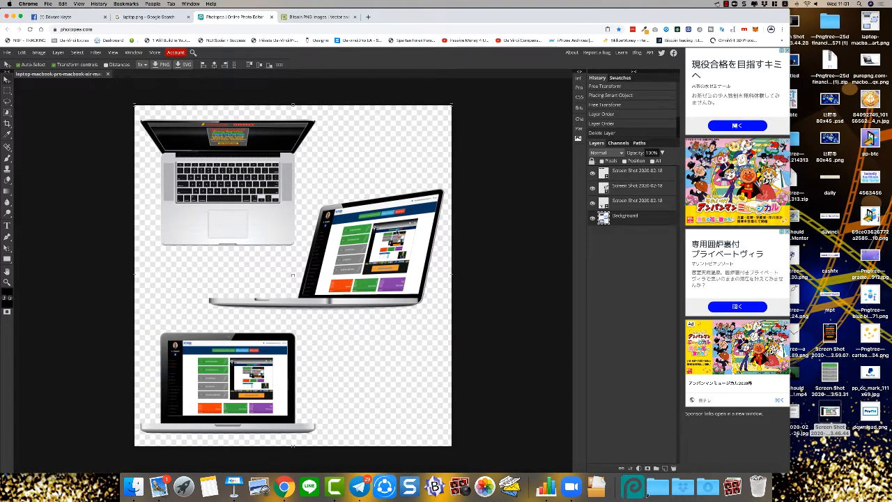
{"action": "left_click", "coordinate": [108, 74]}
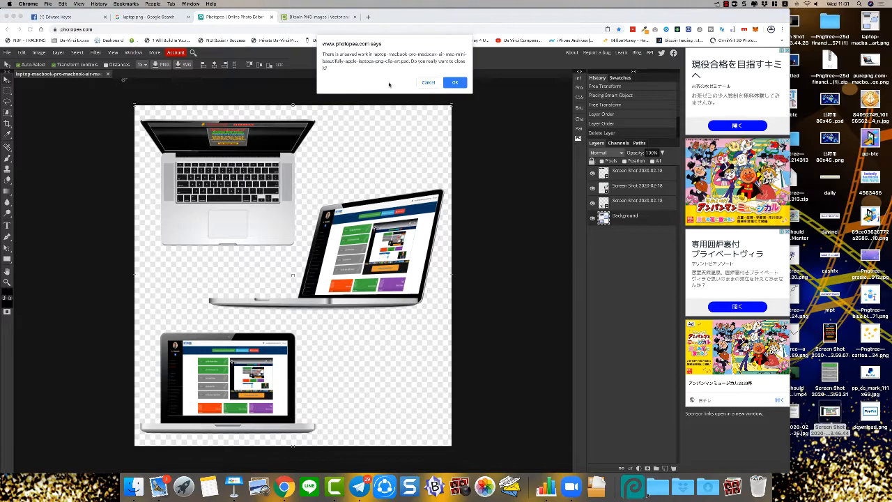
{"action": "left_click", "coordinate": [454, 83]}
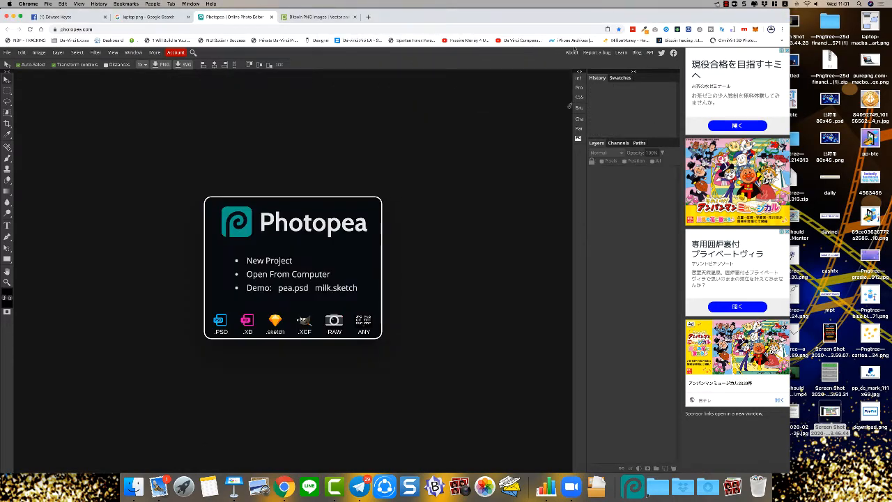
- Save the angled silver MacBook thumbnail from the laptop.png image results to the desktop and preview the file
{"action": "left_click", "coordinate": [307, 17]}
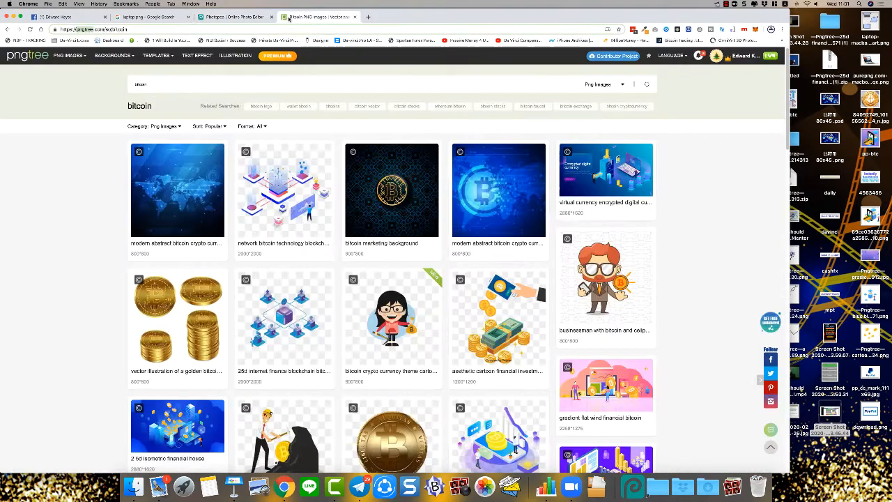
{"action": "left_click", "coordinate": [144, 19]}
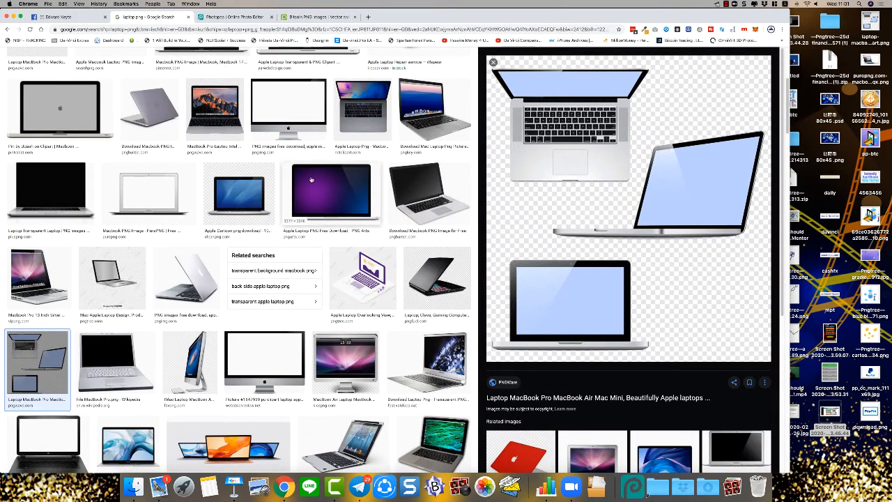
{"action": "scroll", "coordinate": [311, 183], "scroll_direction": "up", "scroll_amount": 5}
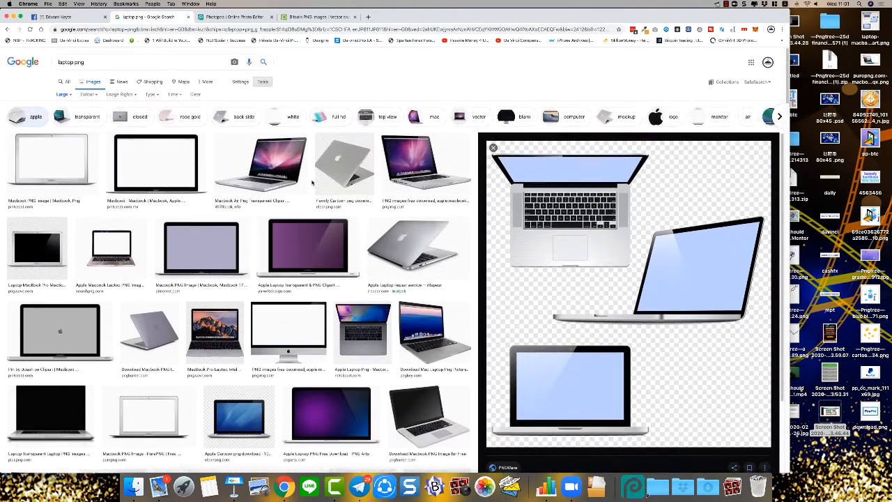
{"action": "left_click_drag", "start_coordinate": [266, 177], "coordinate": [832, 213]}
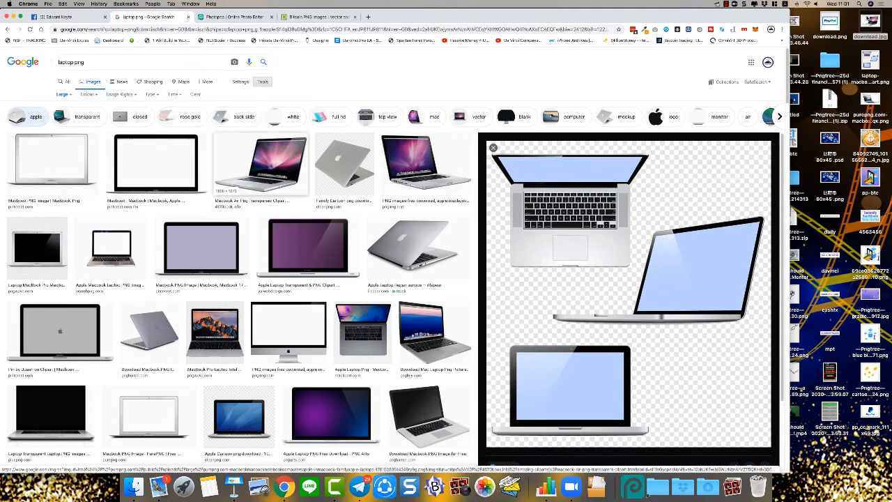
{"action": "double_click", "coordinate": [870, 22]}
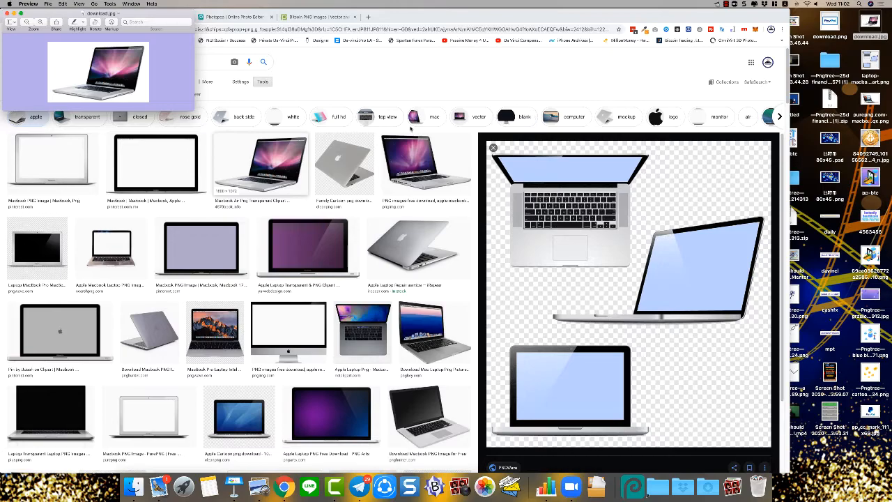
{"action": "left_click", "coordinate": [256, 167]}
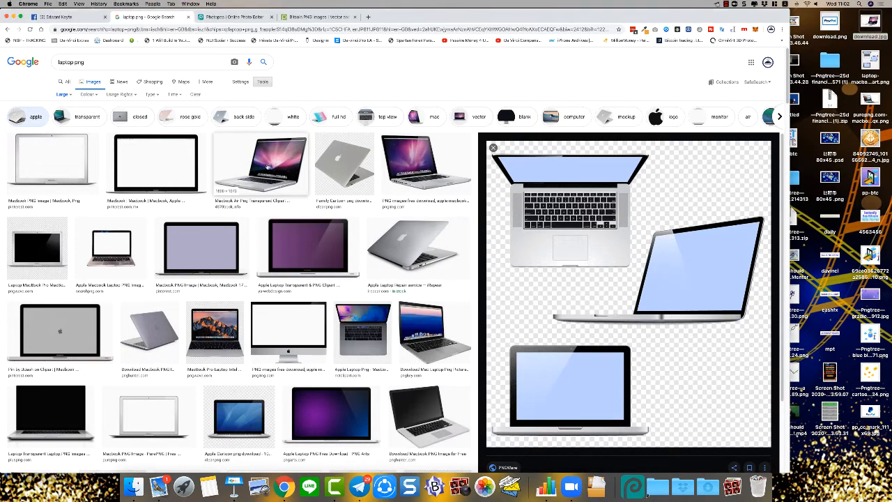
- Open the larger preview of the angled MacBook with the pink aurora screen and copy its image address
{"action": "left_click", "coordinate": [265, 165]}
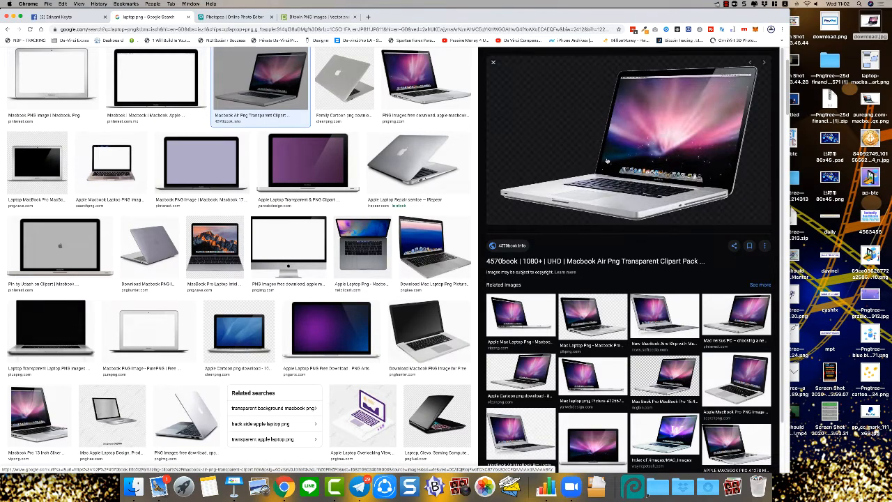
{"action": "left_click_drag", "start_coordinate": [602, 164], "coordinate": [631, 163]}
{"action": "scroll", "coordinate": [627, 153], "scroll_direction": "down", "scroll_amount": 3}
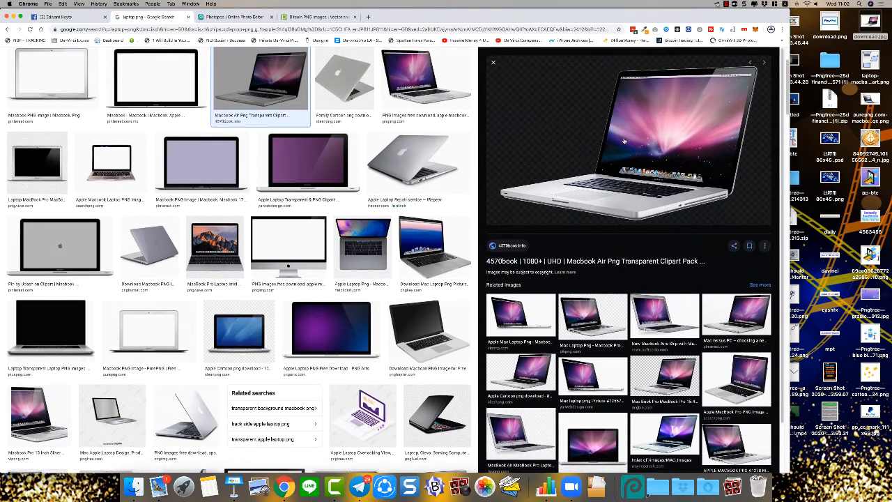
{"action": "right_click", "coordinate": [629, 133]}
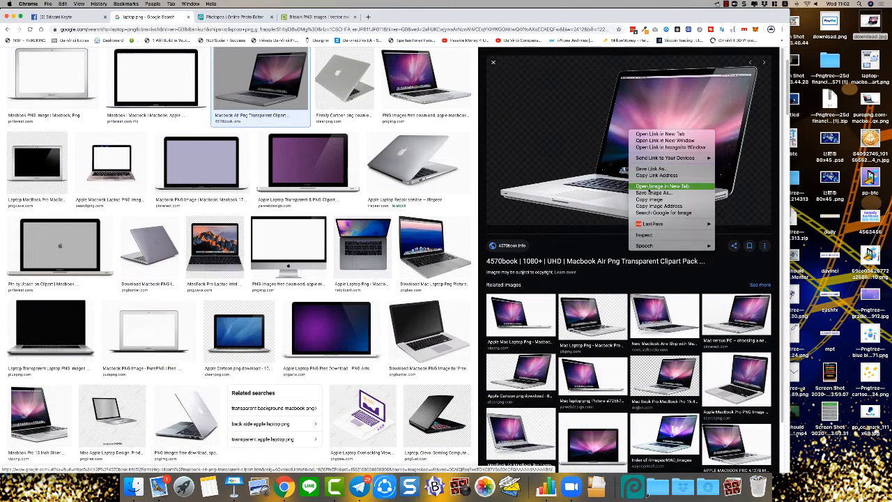
{"action": "left_click", "coordinate": [659, 206]}
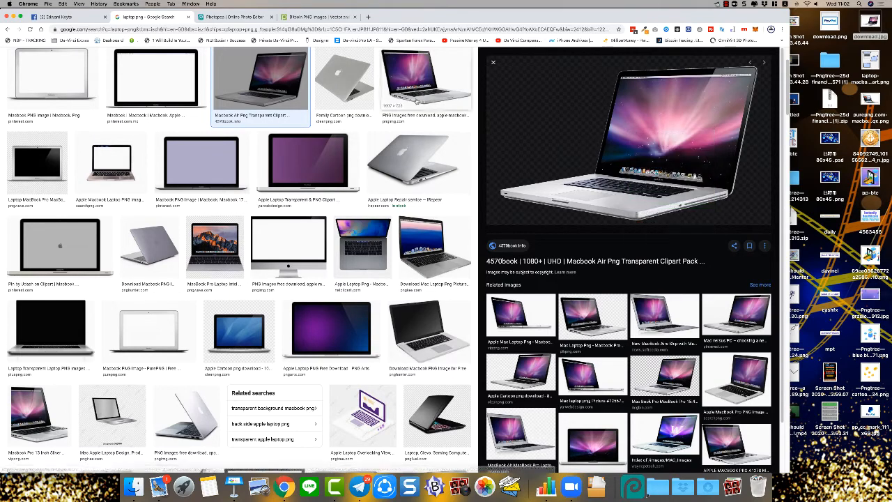
- Switch to Photopea and open the copied MacBook image address as a new project
{"action": "left_click", "coordinate": [233, 17]}
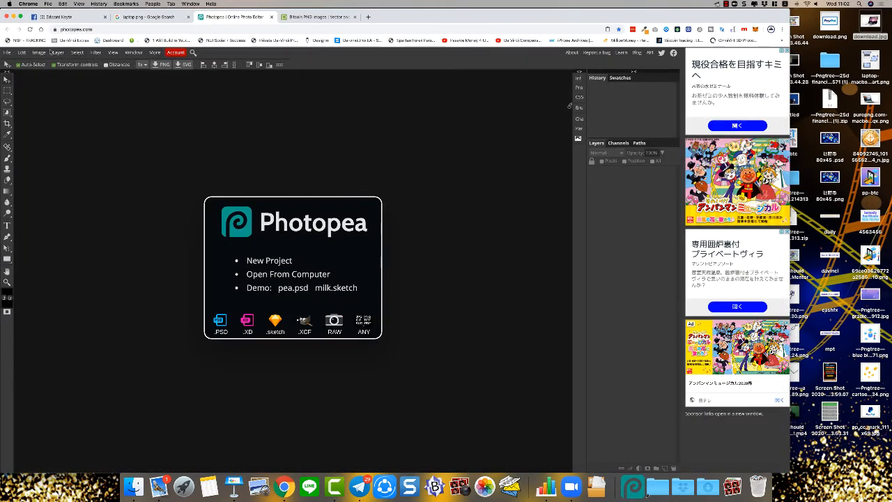
{"action": "left_click", "coordinate": [7, 52]}
{"action": "left_click", "coordinate": [24, 95]}
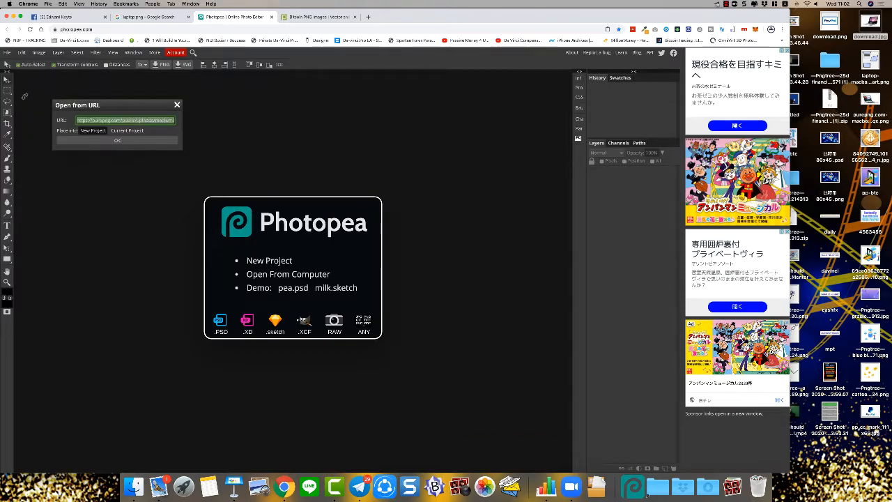
{"action": "key", "text": "super+v"}
{"action": "left_click", "coordinate": [111, 140]}
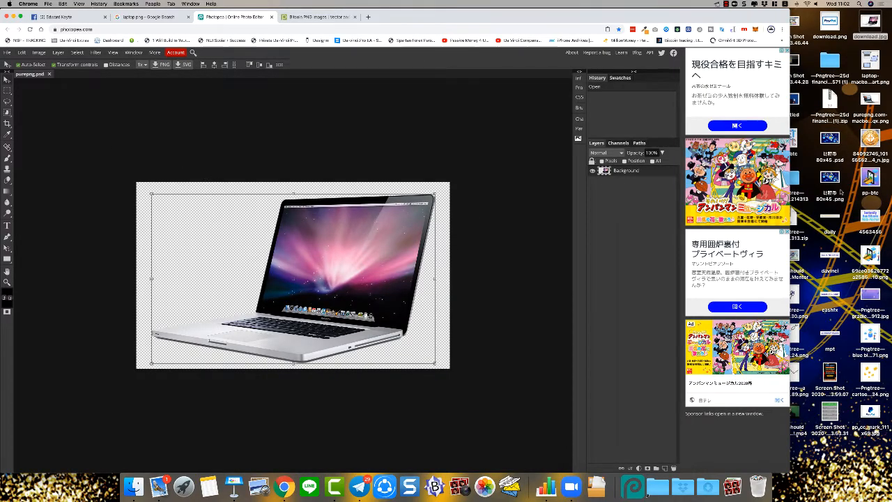
- Place the black "Limited Time" landing-page screenshot, scale it to 79%, and position it over the MacBook's screen
{"action": "left_click_drag", "start_coordinate": [799, 78], "coordinate": [340, 248]}
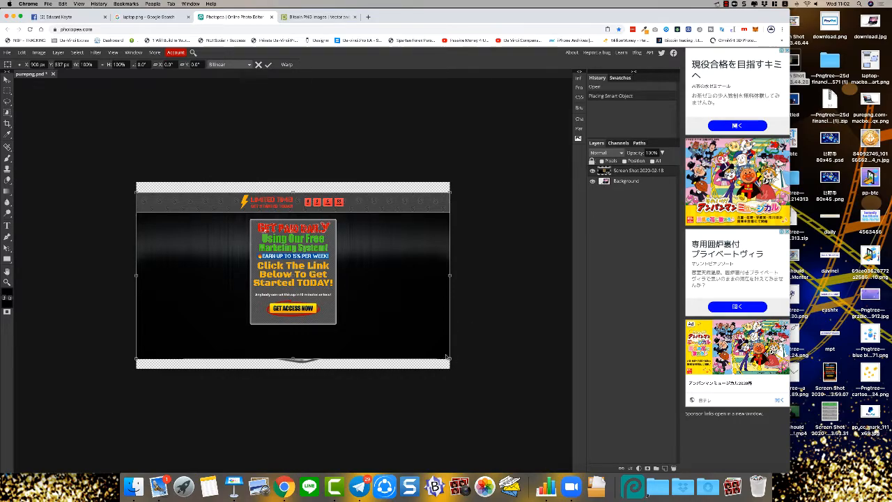
{"action": "left_click_drag", "start_coordinate": [450, 359], "coordinate": [432, 350]}
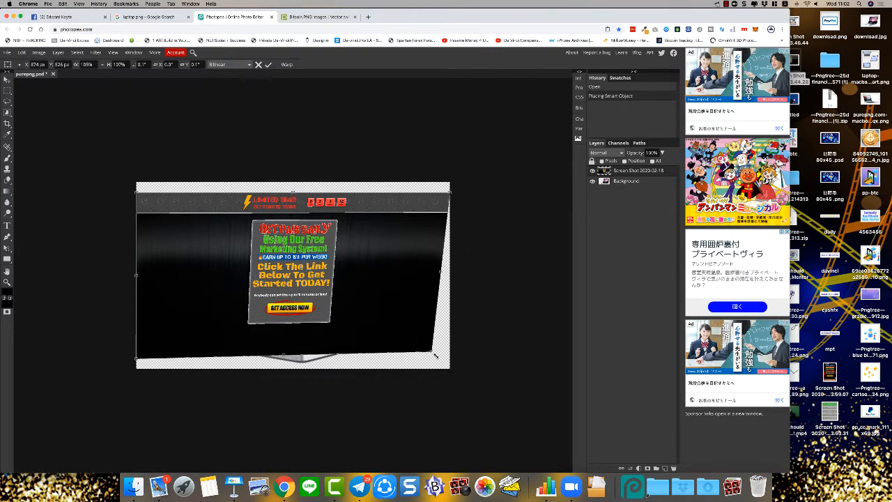
{"action": "key", "text": "ctrl+z"}
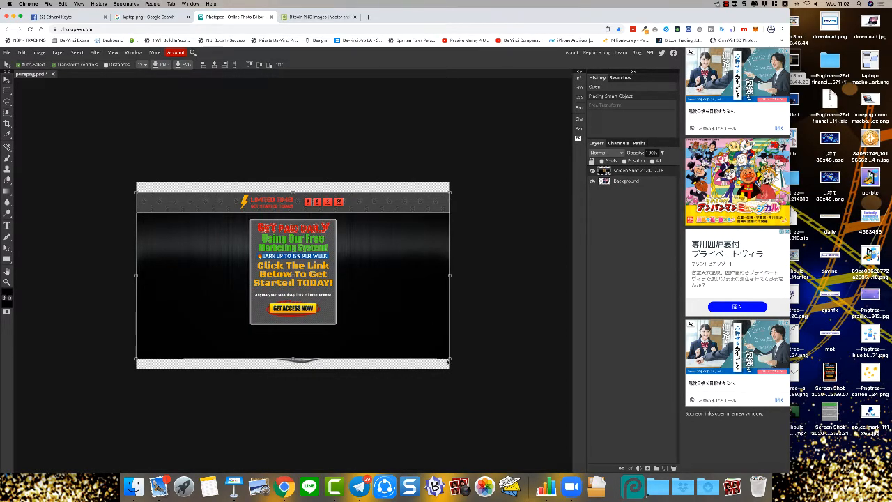
{"action": "left_click_drag", "start_coordinate": [449, 360], "coordinate": [382, 318]}
{"action": "left_click_drag", "start_coordinate": [322, 270], "coordinate": [369, 275]}
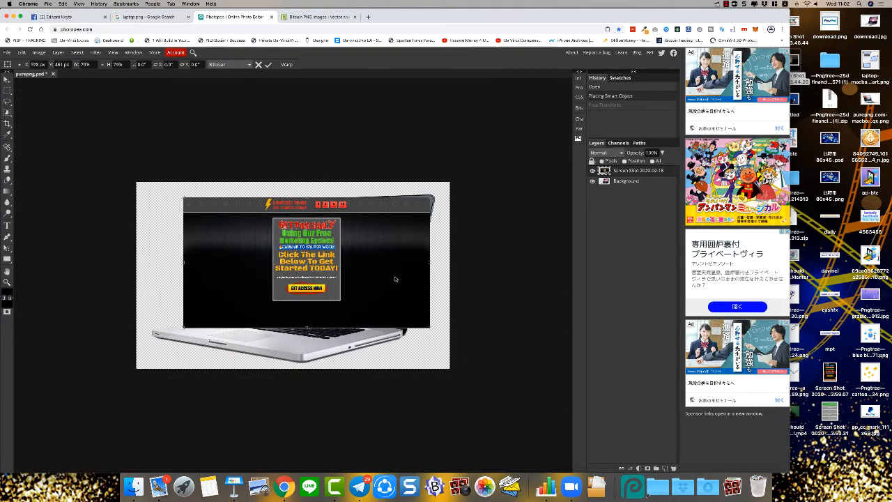
- Distort the "Limited Time" screenshot corner by corner to match the angled MacBook's display and apply the transform
{"action": "mouse_move", "coordinate": [430, 199]}
{"action": "left_mouse_down"}
{"action": "mouse_move", "coordinate": [446, 189]}
{"action": "mouse_move", "coordinate": [434, 197]}
{"action": "left_mouse_up"}
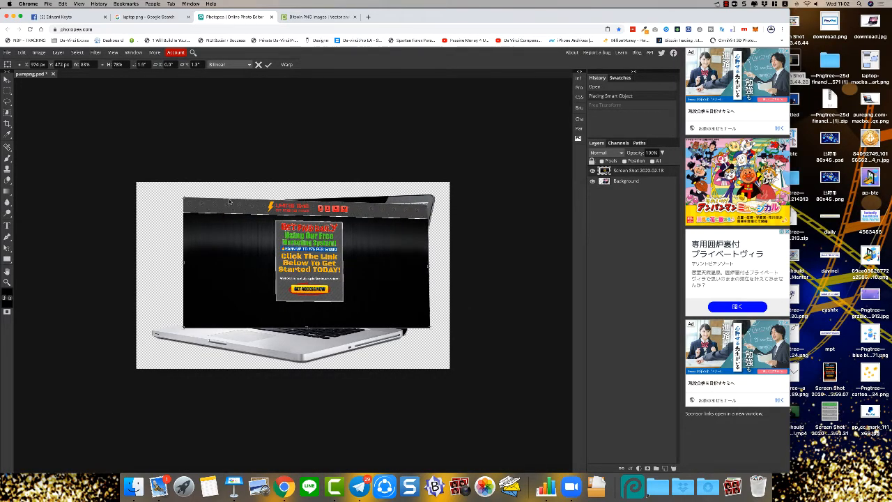
{"action": "left_click_drag", "start_coordinate": [183, 198], "coordinate": [284, 209]}
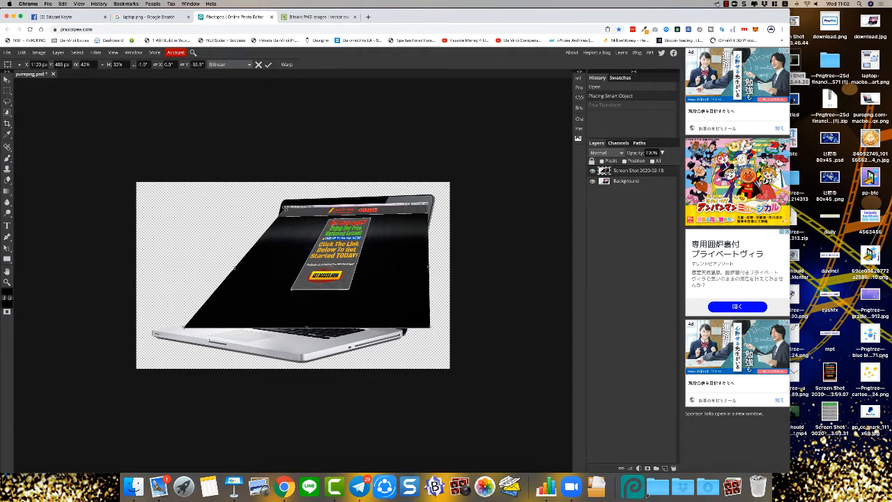
{"action": "left_click_drag", "start_coordinate": [430, 327], "coordinate": [404, 320]}
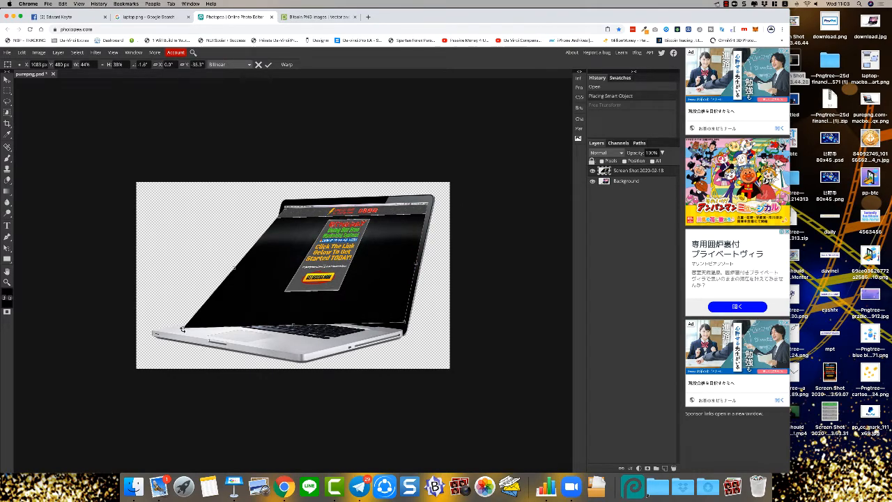
{"action": "left_click_drag", "start_coordinate": [182, 328], "coordinate": [259, 308]}
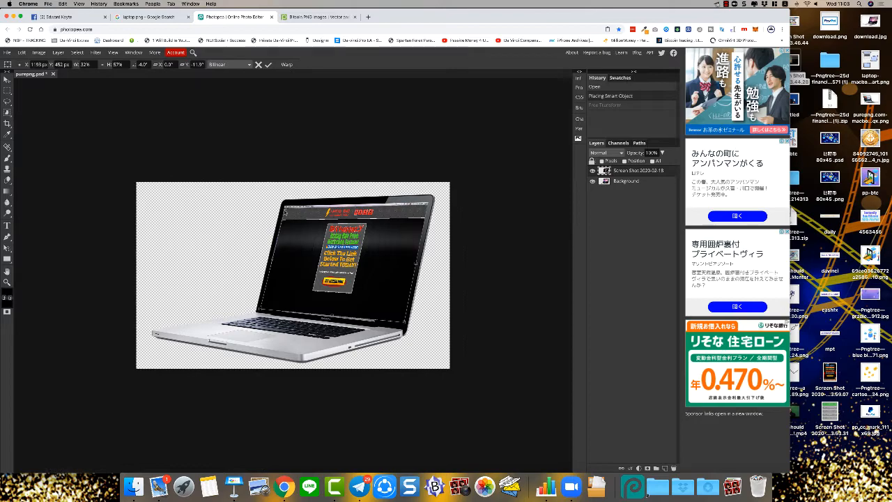
{"action": "left_click_drag", "start_coordinate": [285, 207], "coordinate": [283, 206]}
{"action": "left_click_drag", "start_coordinate": [403, 321], "coordinate": [404, 321]}
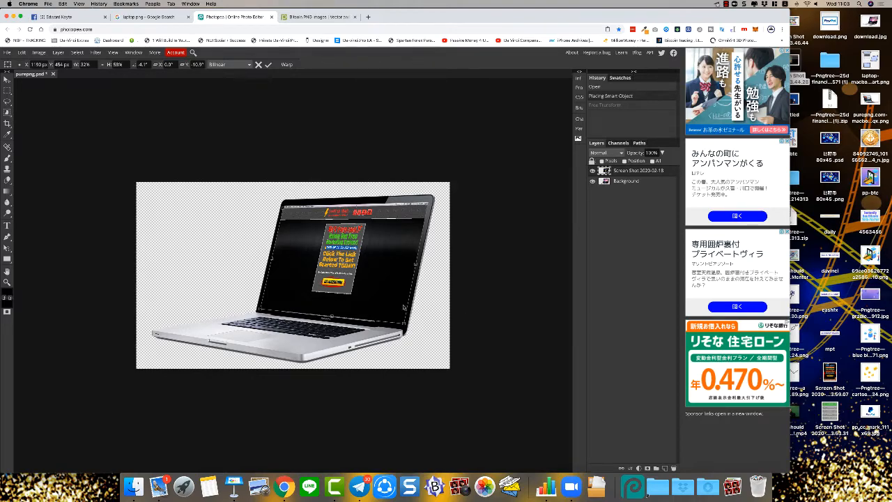
{"action": "left_click", "coordinate": [269, 65]}
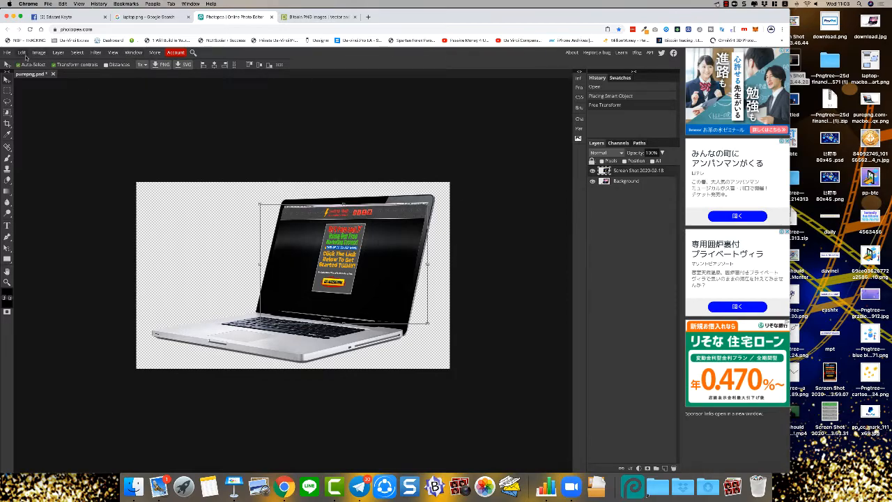
- Refine the screenshot's lower-right and upper-left corners with Free Transform so they meet the MacBook's display edges, and apply it
{"action": "left_click", "coordinate": [112, 52]}
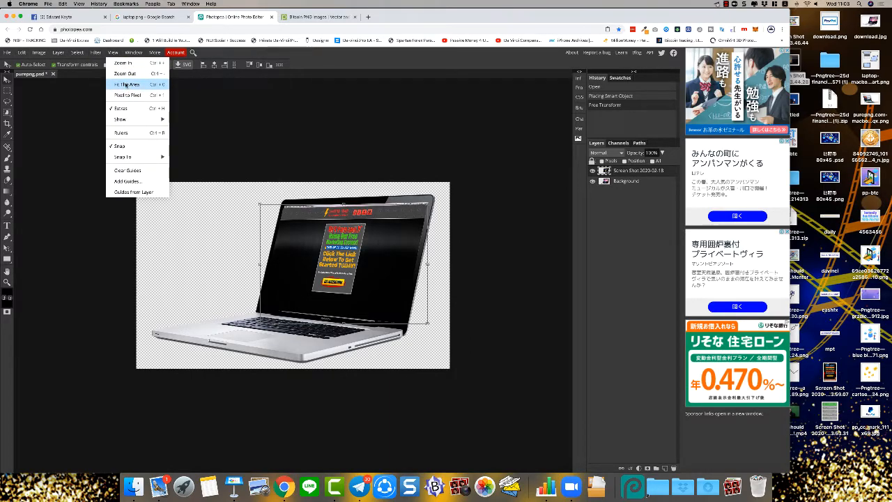
{"action": "left_click", "coordinate": [126, 85]}
{"action": "left_click", "coordinate": [113, 53]}
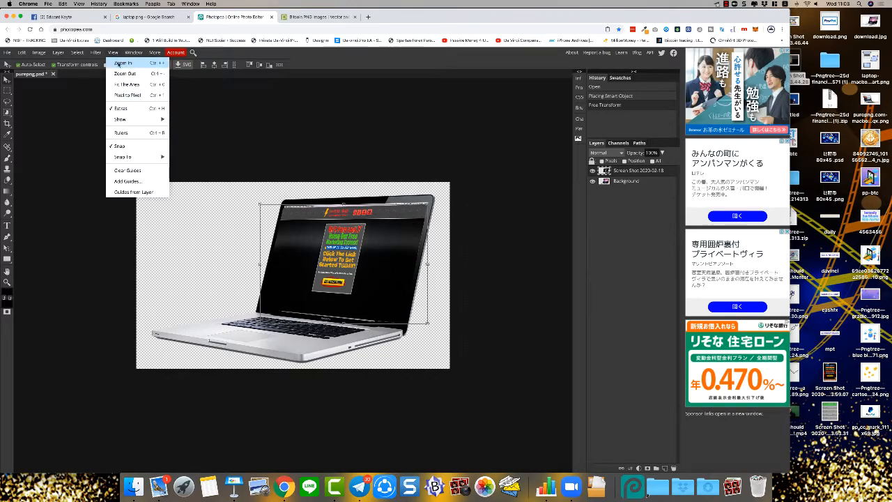
{"action": "left_click", "coordinate": [124, 63]}
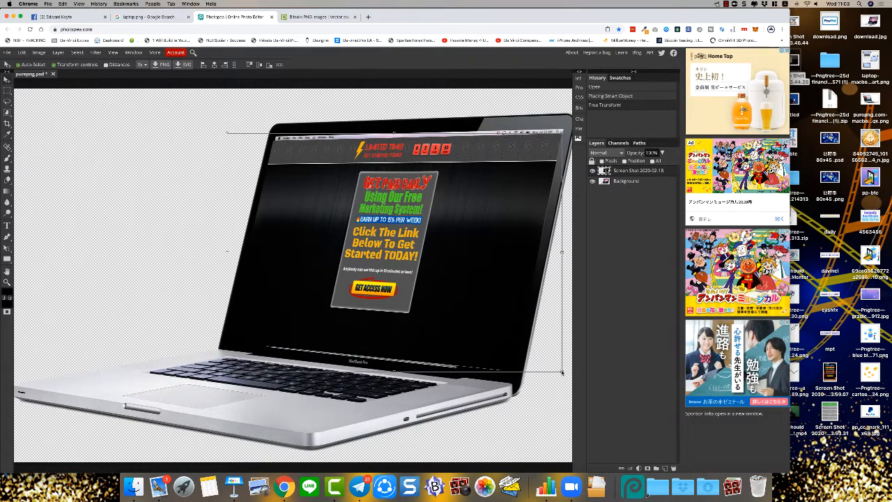
{"action": "key", "text": "ctrl+t"}
{"action": "left_click_drag", "start_coordinate": [554, 360], "coordinate": [553, 366]}
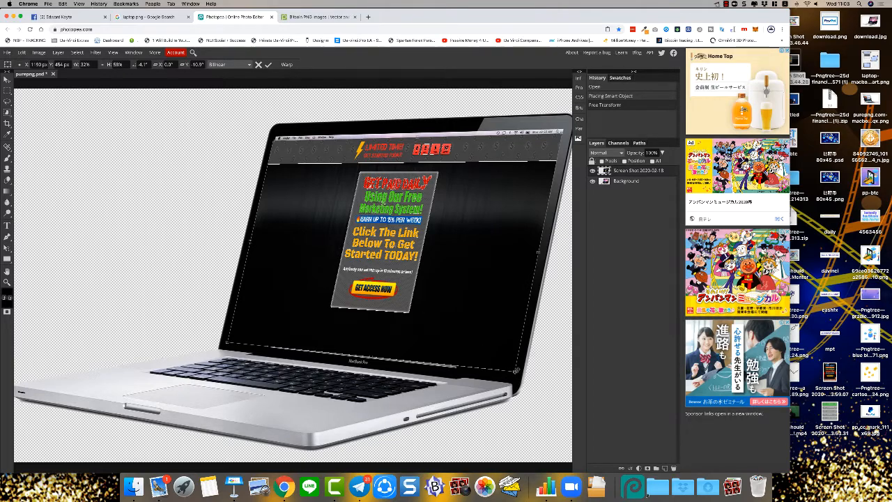
{"action": "left_click_drag", "start_coordinate": [514, 370], "coordinate": [512, 377]}
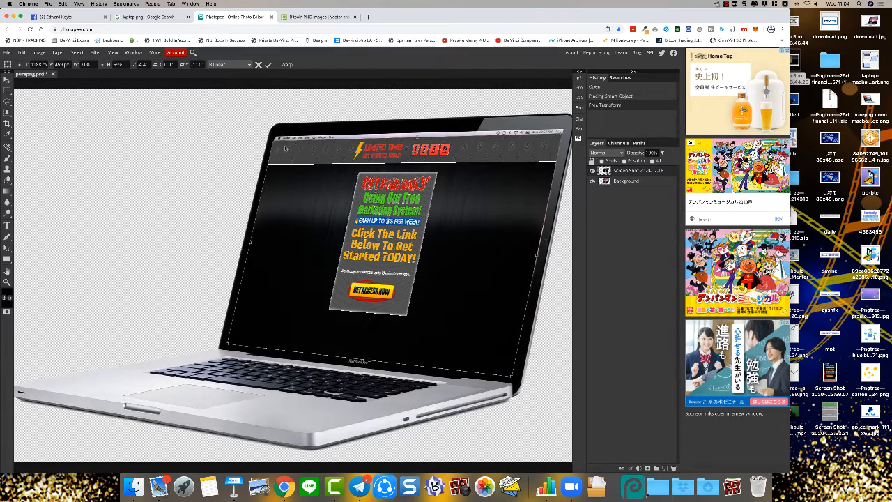
{"action": "left_click_drag", "start_coordinate": [274, 139], "coordinate": [274, 140]}
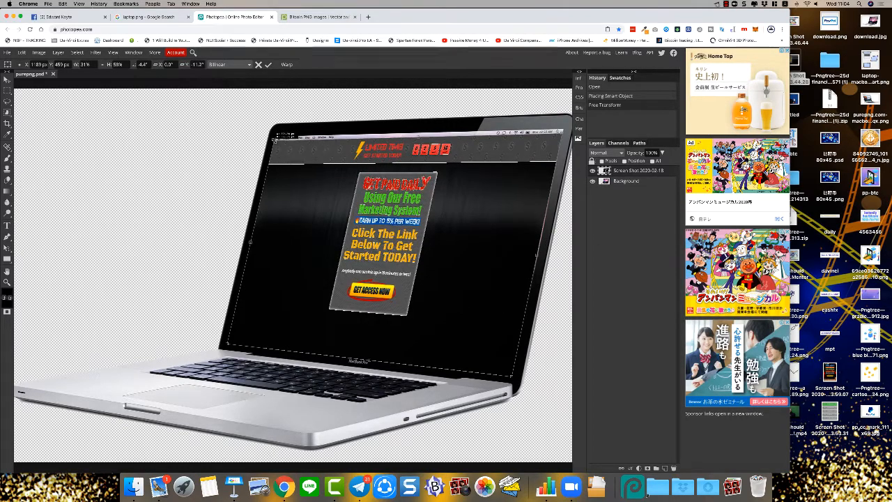
{"action": "left_click", "coordinate": [268, 66]}
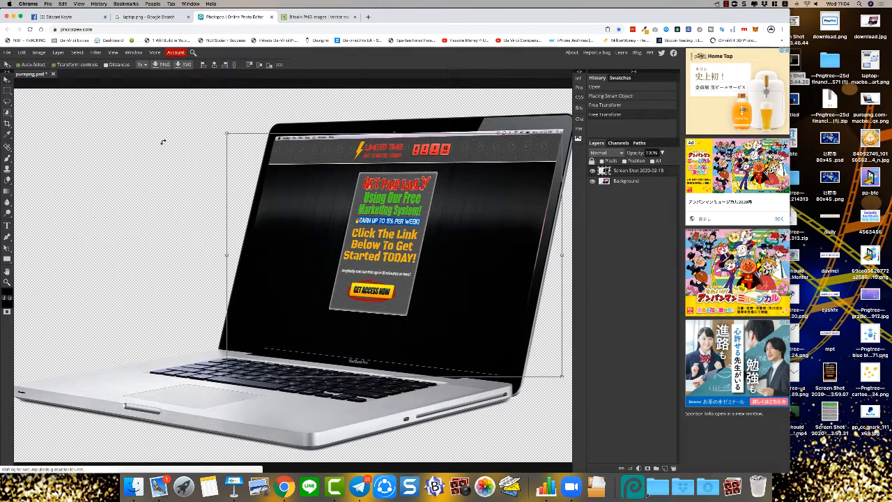
- Place the palm-tree beach image bg09523 from Finder behind the laptop and stretch it to 106% height to fill the canvas
{"action": "left_click", "coordinate": [113, 53]}
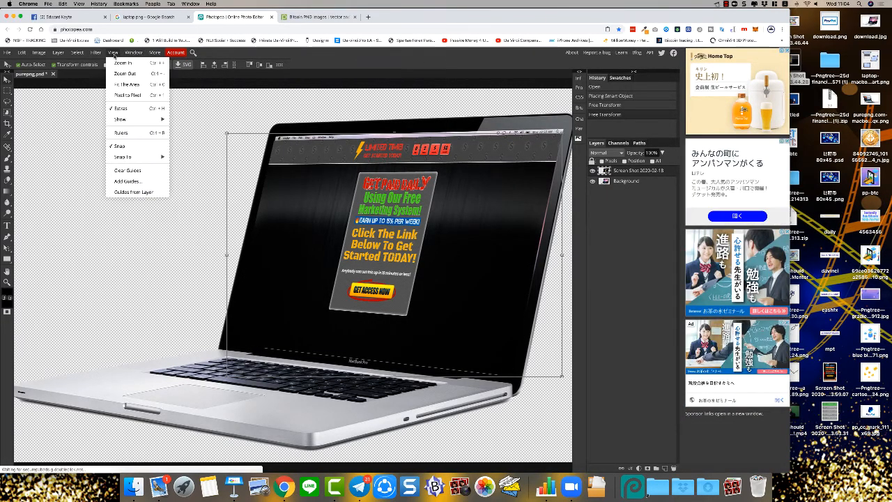
{"action": "left_click", "coordinate": [128, 95]}
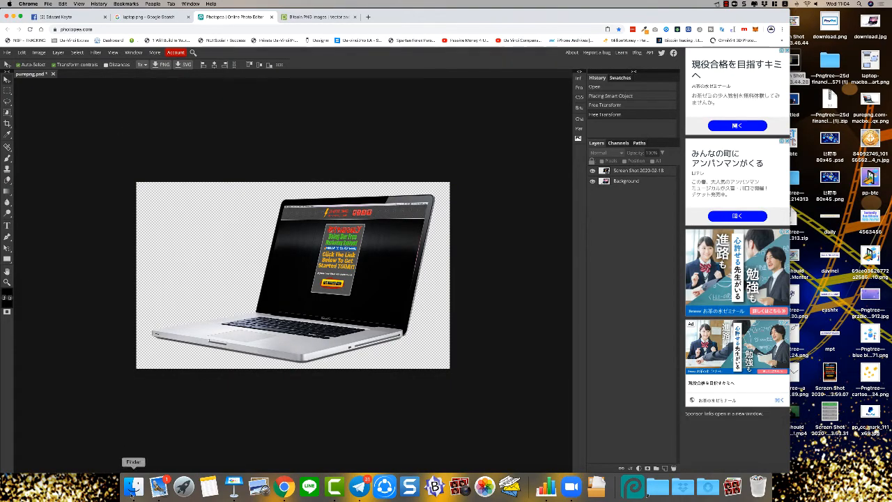
{"action": "left_click", "coordinate": [133, 486]}
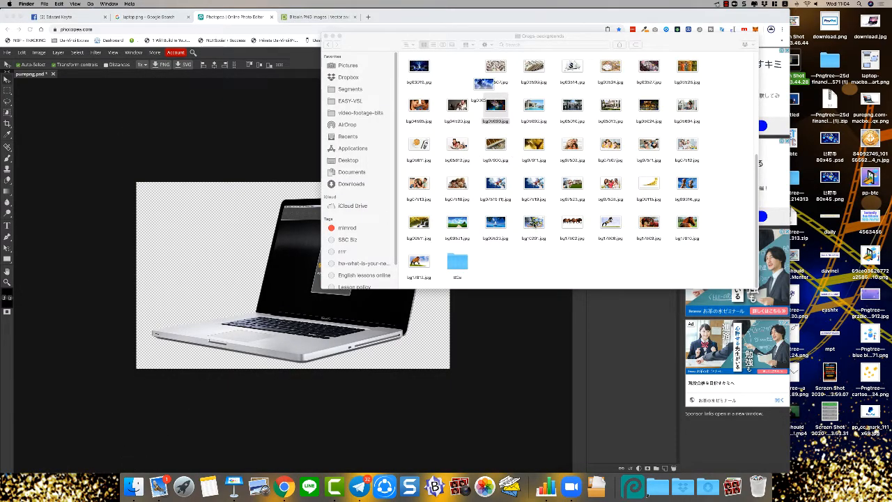
{"action": "left_click_drag", "start_coordinate": [485, 87], "coordinate": [202, 235]}
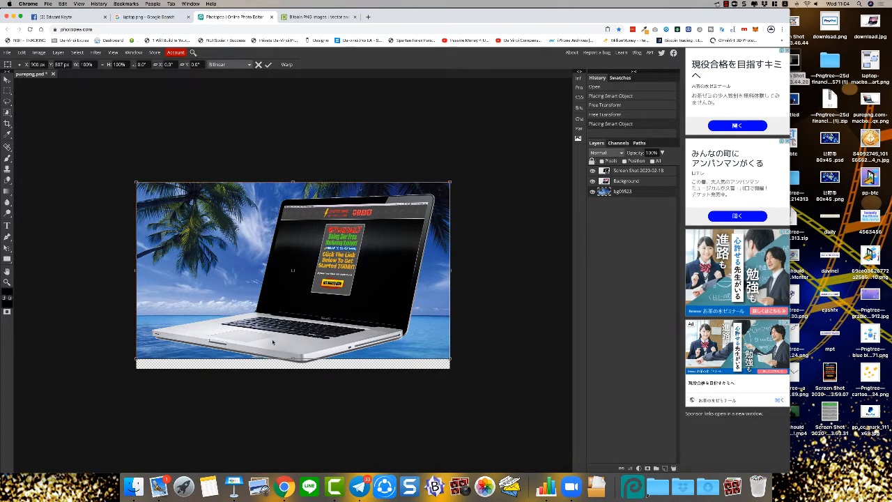
{"action": "left_click_drag", "start_coordinate": [293, 359], "coordinate": [293, 368]}
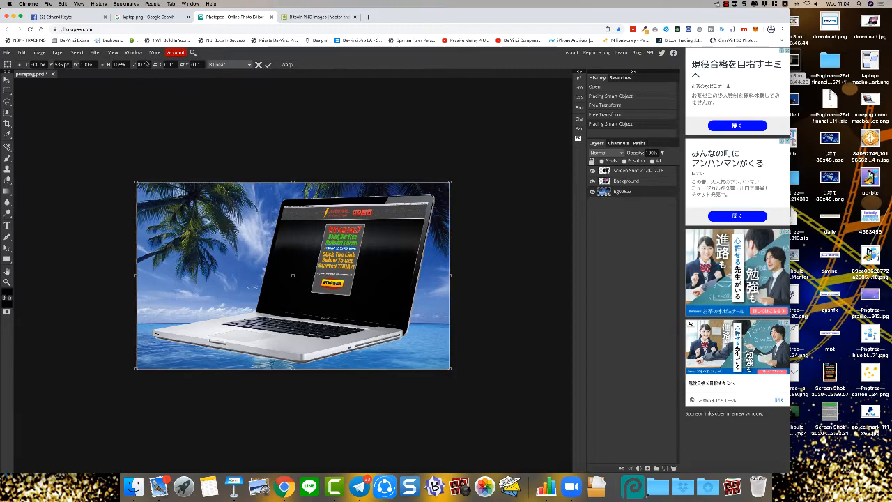
{"action": "left_click", "coordinate": [267, 64]}
{"action": "left_click", "coordinate": [242, 94]}
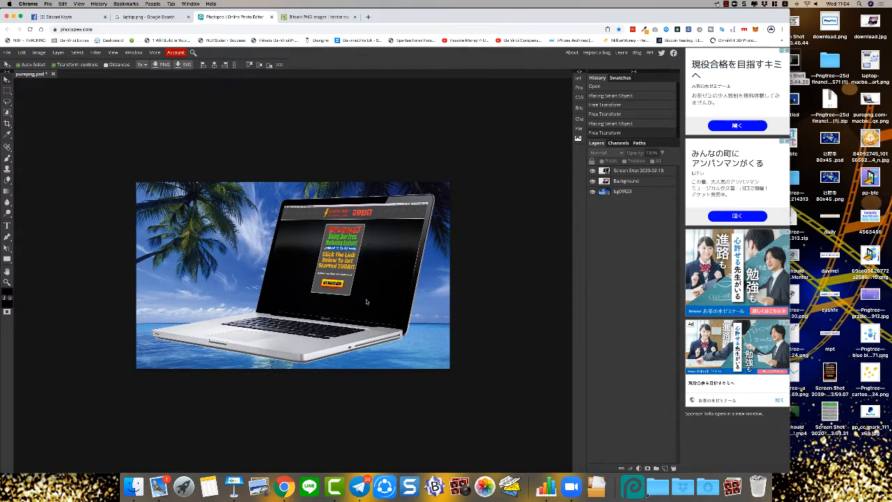
{"action": "left_click", "coordinate": [62, 30]}
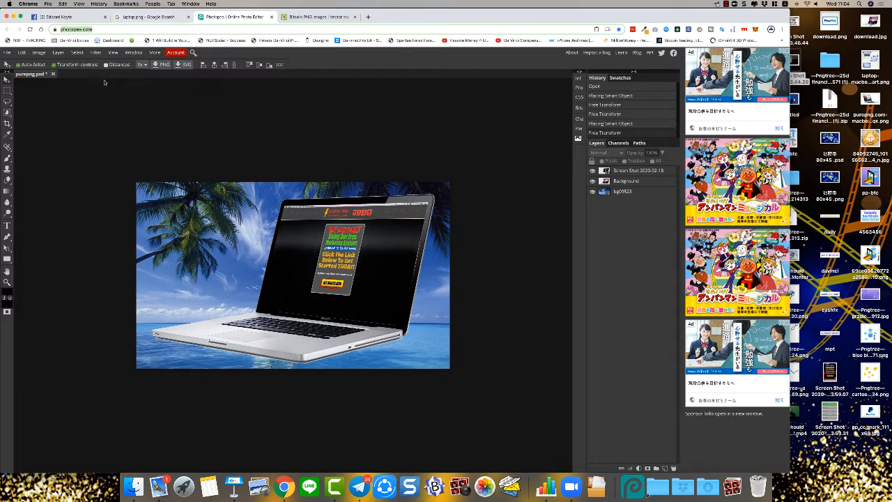
{"action": "left_click", "coordinate": [53, 74]}
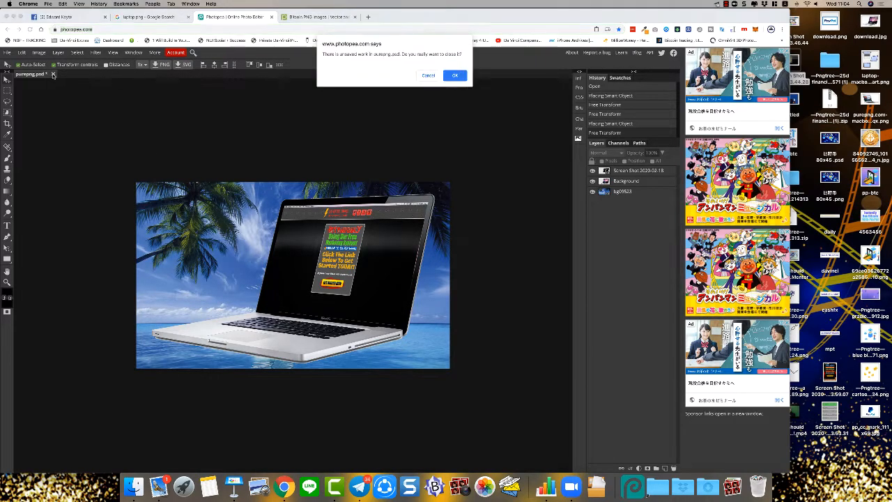
{"action": "left_click", "coordinate": [422, 76]}
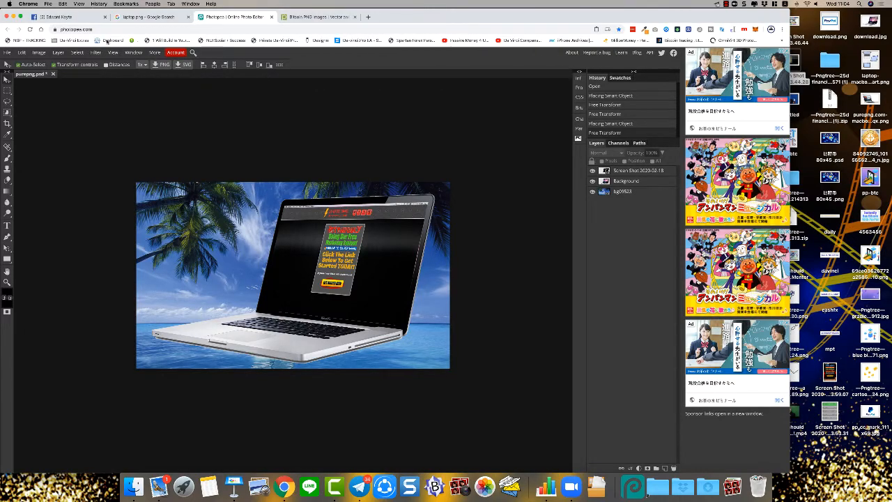
{"action": "left_click", "coordinate": [8, 53]}
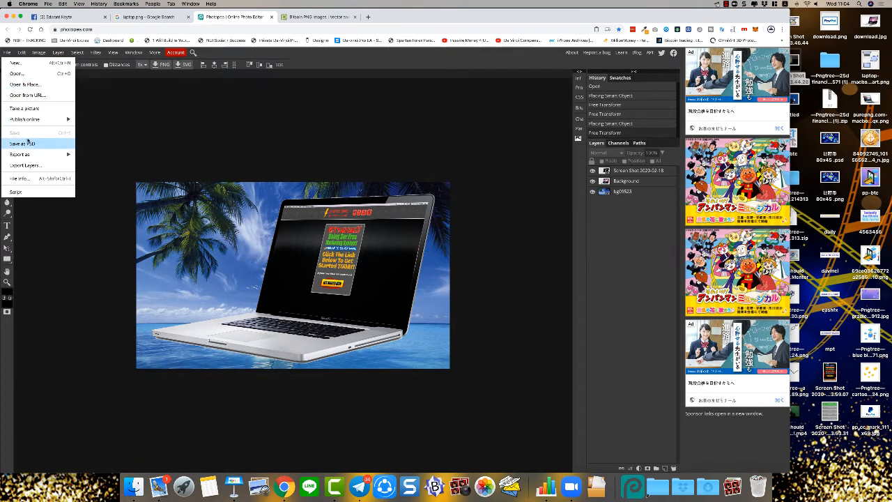
{"action": "mouse_move", "coordinate": [25, 155]}
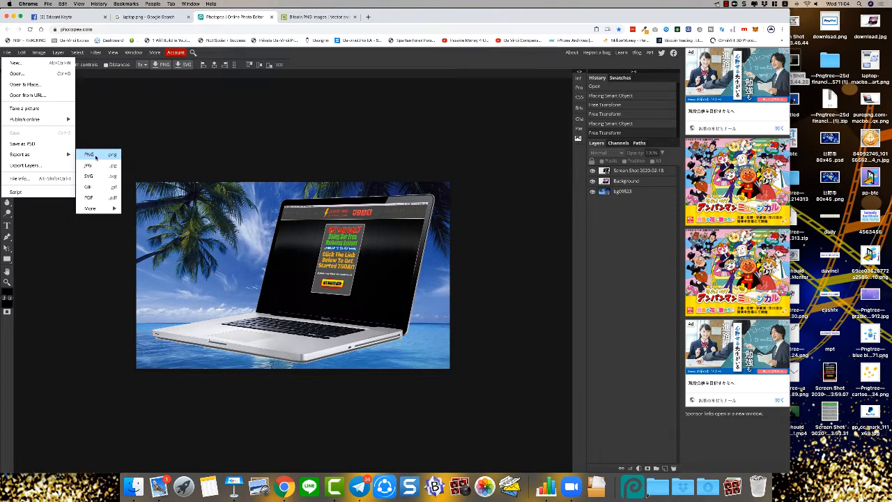
{"action": "left_click", "coordinate": [165, 134]}
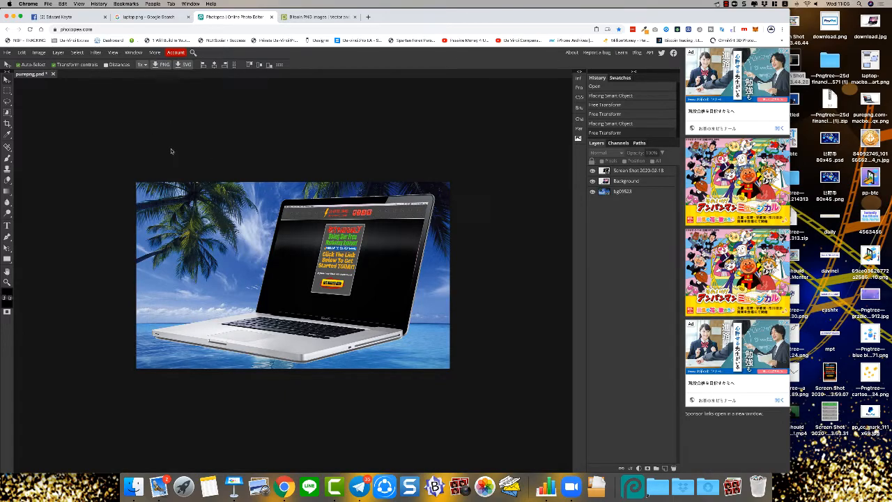
- Move the landing-page screenshot up and left off the MacBook's display, duplicate its layer, and offset the copy further the same way
{"action": "left_click", "coordinate": [312, 260]}
{"action": "left_click_drag", "start_coordinate": [314, 259], "coordinate": [282, 249]}
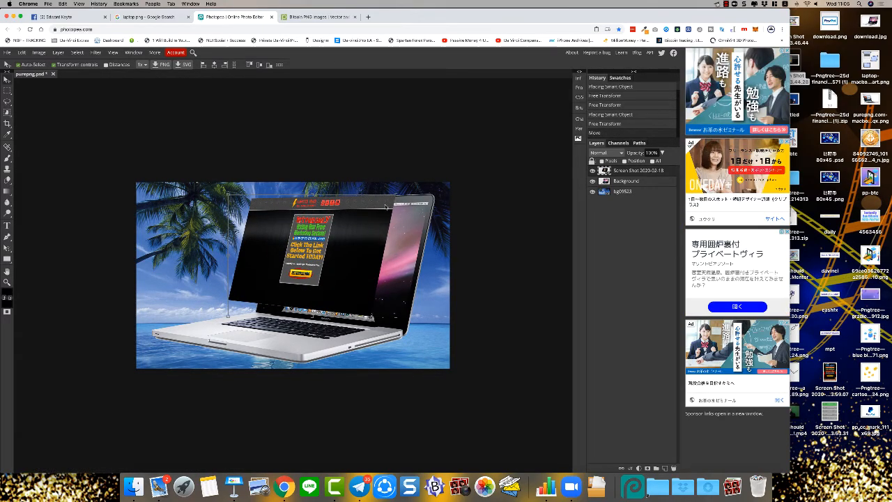
{"action": "left_click", "coordinate": [58, 52]}
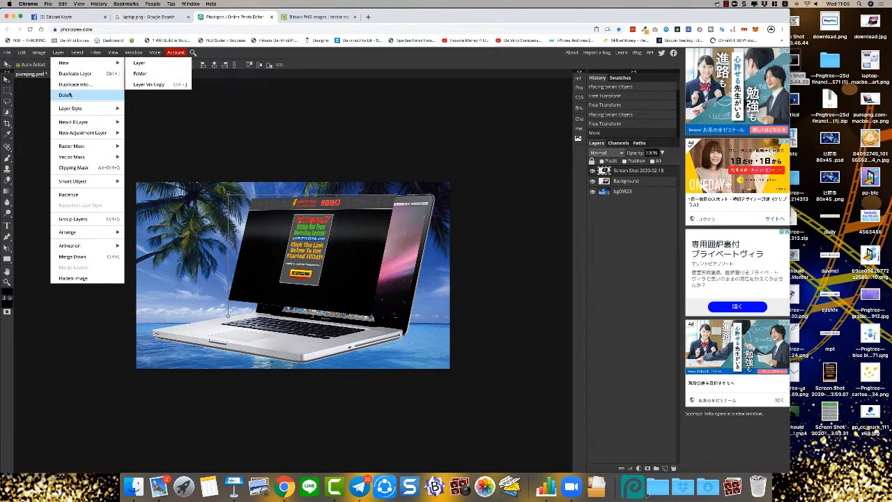
{"action": "left_click", "coordinate": [75, 73]}
{"action": "left_click_drag", "start_coordinate": [300, 255], "coordinate": [265, 246]}
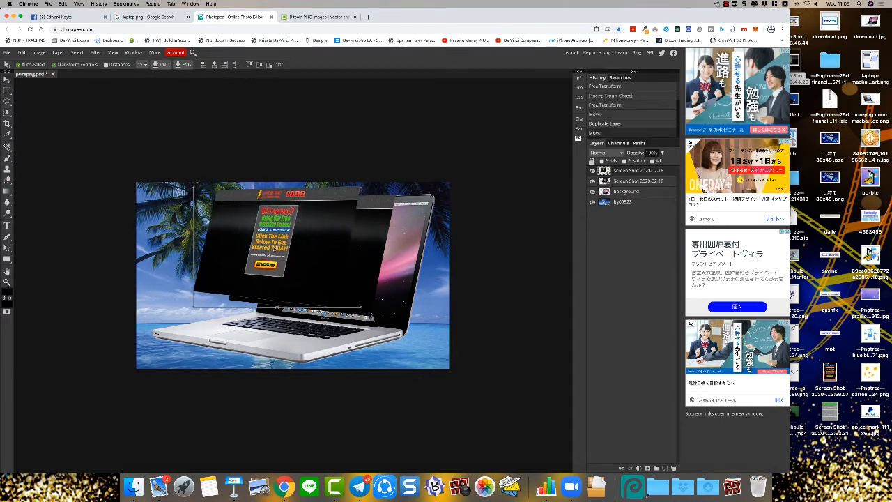
- Add an Outer Glow layer style to the top screenshot copy with 100% opacity and 44% spread
{"action": "key", "text": "super+alt+t"}
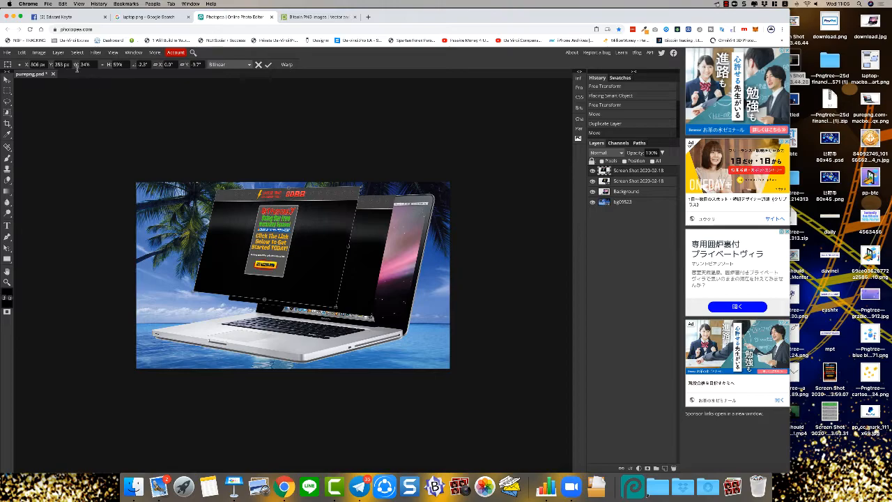
{"action": "left_click", "coordinate": [59, 54]}
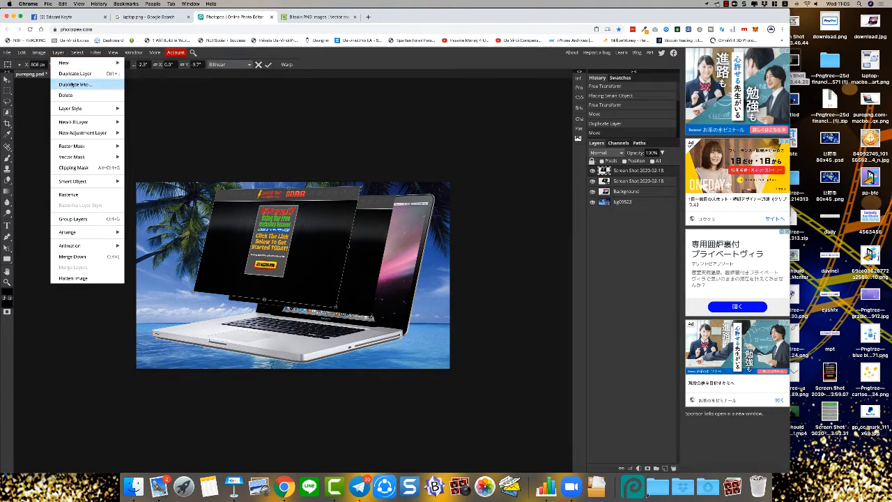
{"action": "mouse_move", "coordinate": [81, 123]}
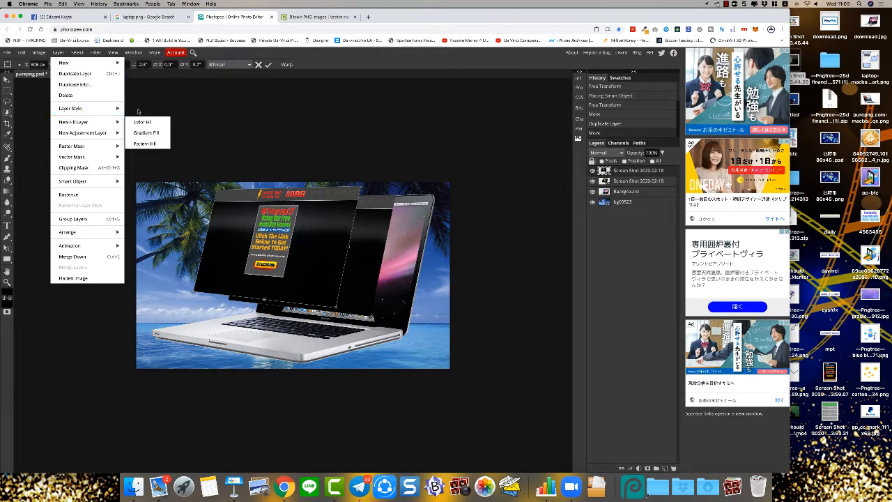
{"action": "left_click", "coordinate": [140, 109]}
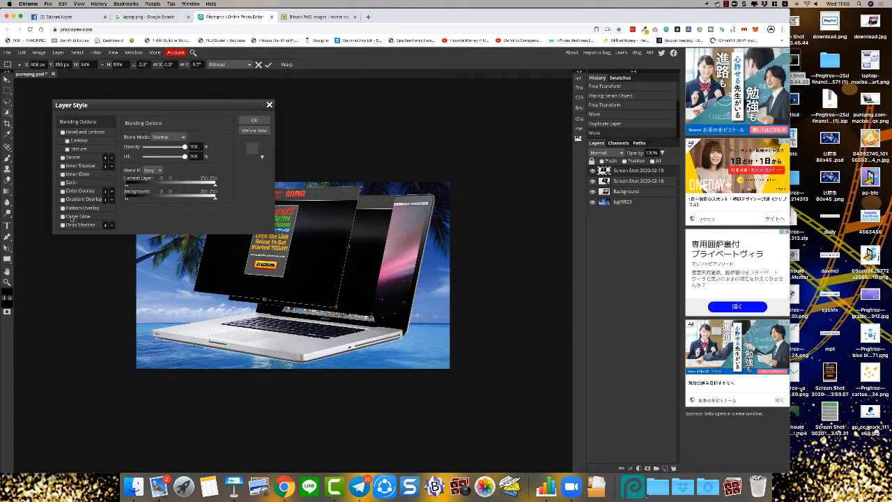
{"action": "left_click", "coordinate": [62, 217]}
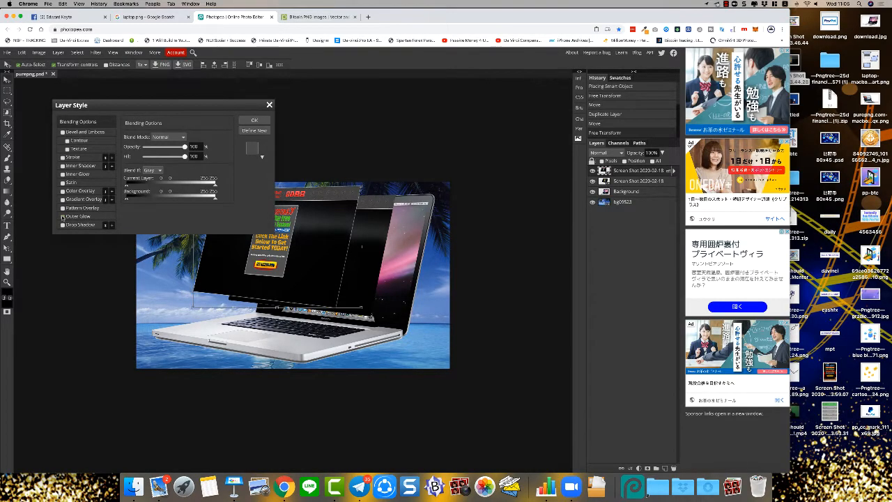
{"action": "left_click", "coordinate": [72, 218]}
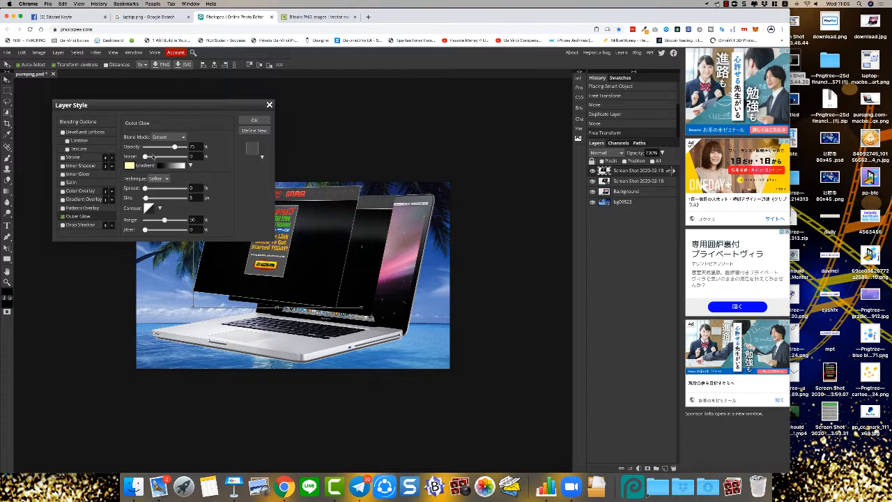
{"action": "left_click_drag", "start_coordinate": [175, 147], "coordinate": [183, 148]}
{"action": "left_click", "coordinate": [186, 148]}
{"action": "mouse_move", "coordinate": [145, 188]}
{"action": "left_mouse_down"}
{"action": "mouse_move", "coordinate": [178, 190]}
{"action": "mouse_move", "coordinate": [146, 199]}
{"action": "left_mouse_up"}
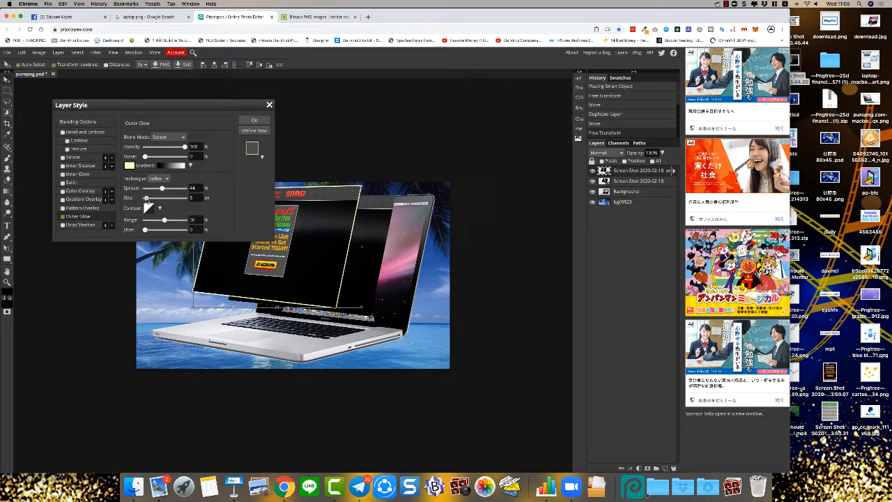
{"action": "left_click", "coordinate": [253, 120]}
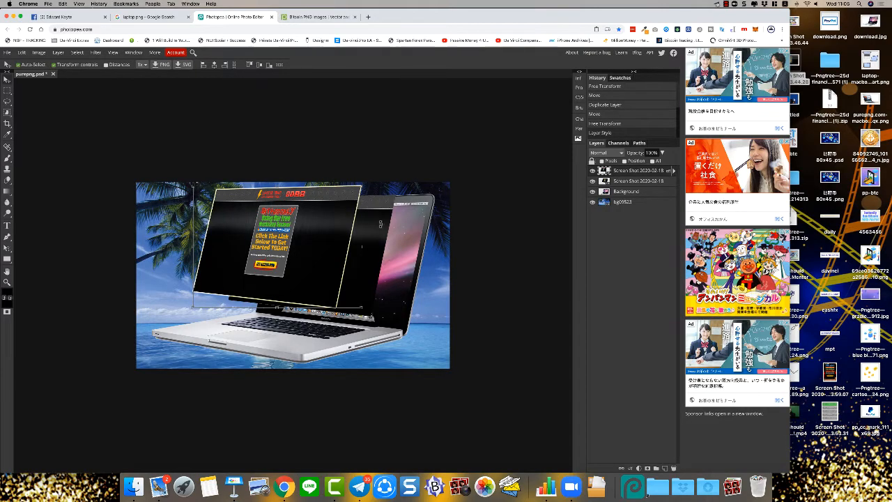
- Scale the glowing screenshot copy down to 54% height with Free Transform above the laptop
{"action": "key", "text": "alt+super+t"}
{"action": "left_click", "coordinate": [267, 65]}
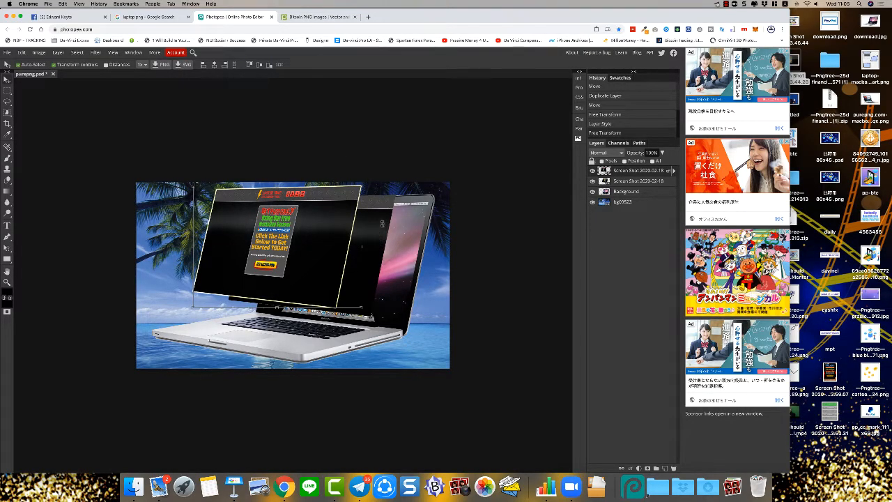
{"action": "left_click", "coordinate": [361, 188]}
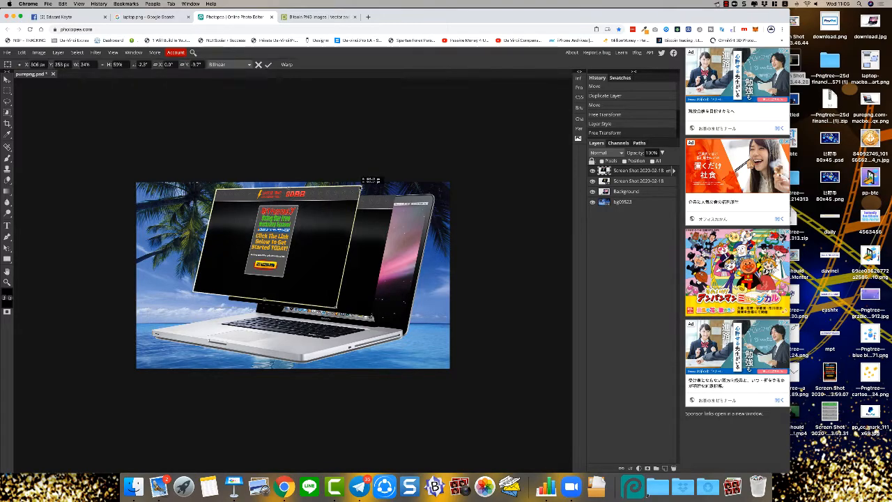
{"action": "left_click_drag", "start_coordinate": [361, 187], "coordinate": [324, 218]}
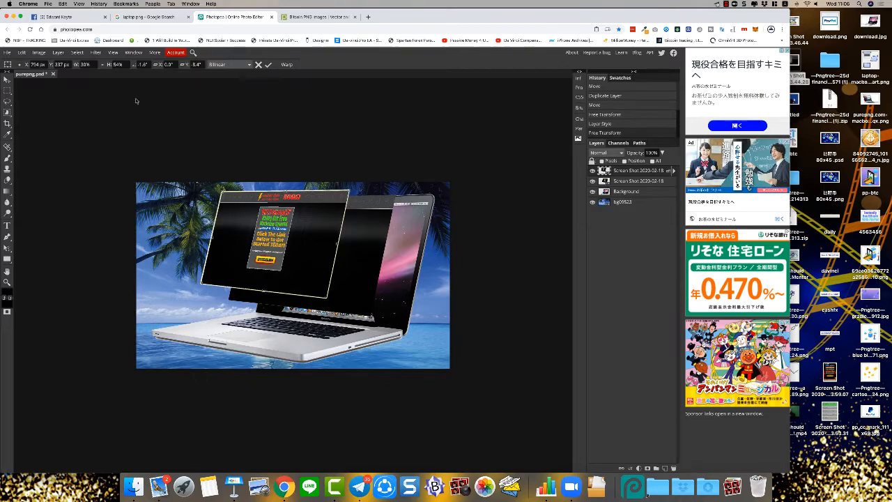
- Close purepng.psd without saving and switch to the Pngtree bitcoin image results
{"action": "left_click", "coordinate": [53, 74]}
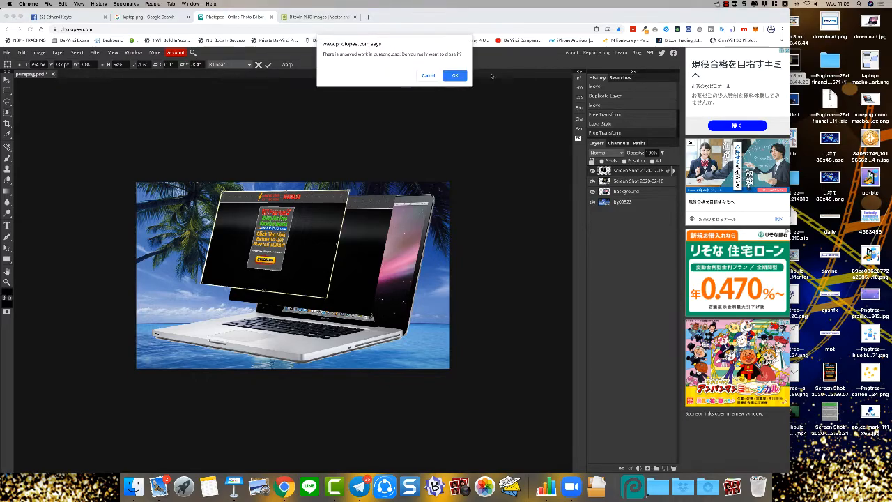
{"action": "left_click", "coordinate": [456, 75]}
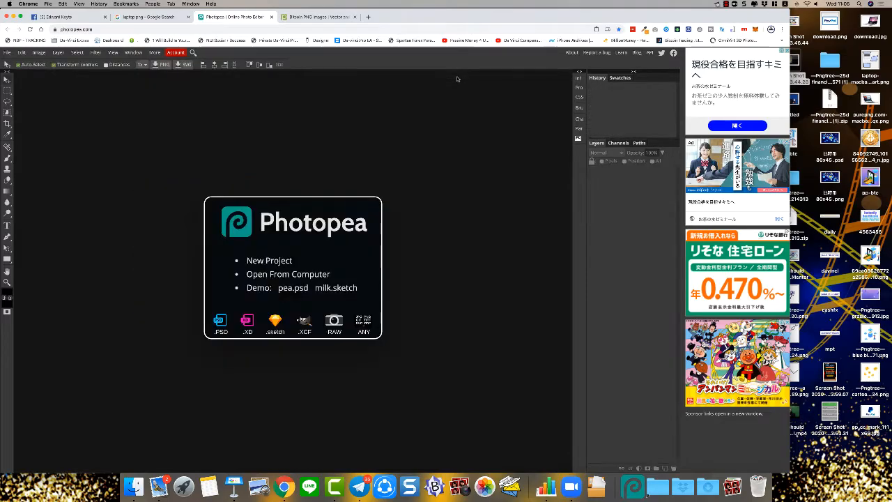
{"action": "left_click", "coordinate": [301, 18]}
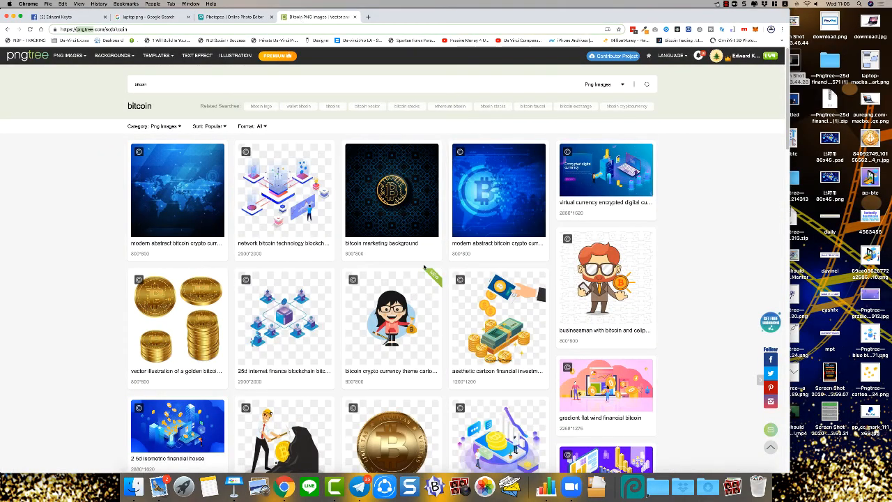
- Look through the first page of bitcoin PNG images for an illustration suited to a promotional graphic
{"action": "scroll", "coordinate": [424, 267], "scroll_direction": "down", "scroll_amount": 5}
{"action": "scroll", "coordinate": [424, 266], "scroll_direction": "down", "scroll_amount": 3}
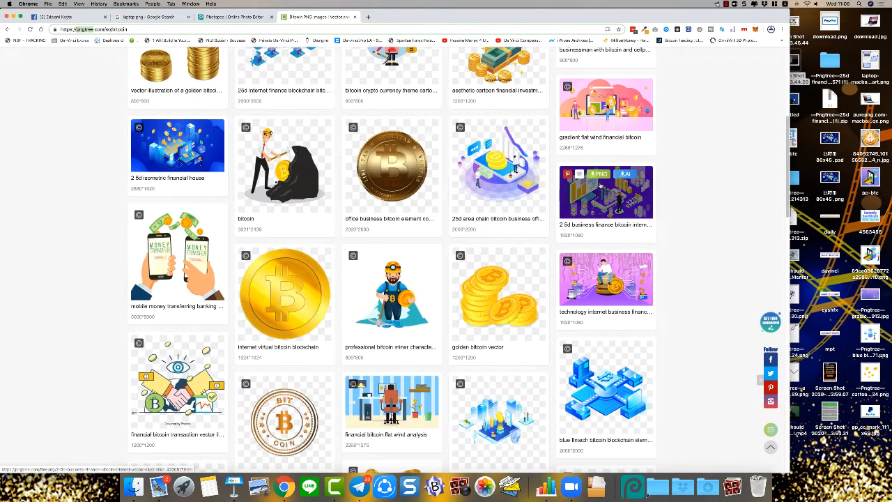
{"action": "scroll", "coordinate": [563, 219], "scroll_direction": "down", "scroll_amount": 8}
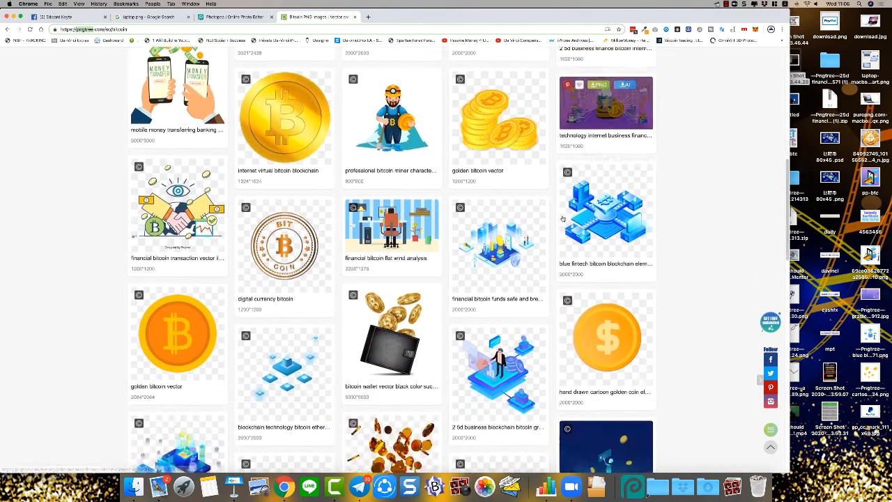
{"action": "scroll", "coordinate": [563, 219], "scroll_direction": "down", "scroll_amount": 7}
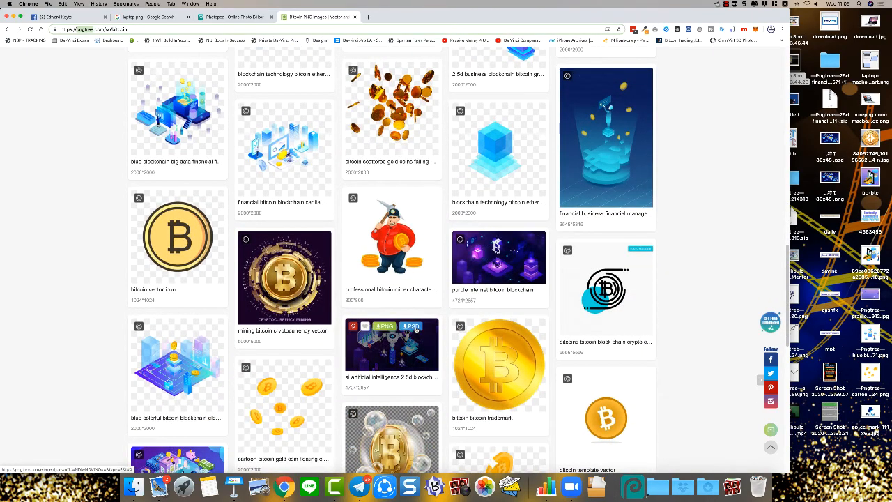
{"action": "scroll", "coordinate": [496, 366], "scroll_direction": "down", "scroll_amount": 5}
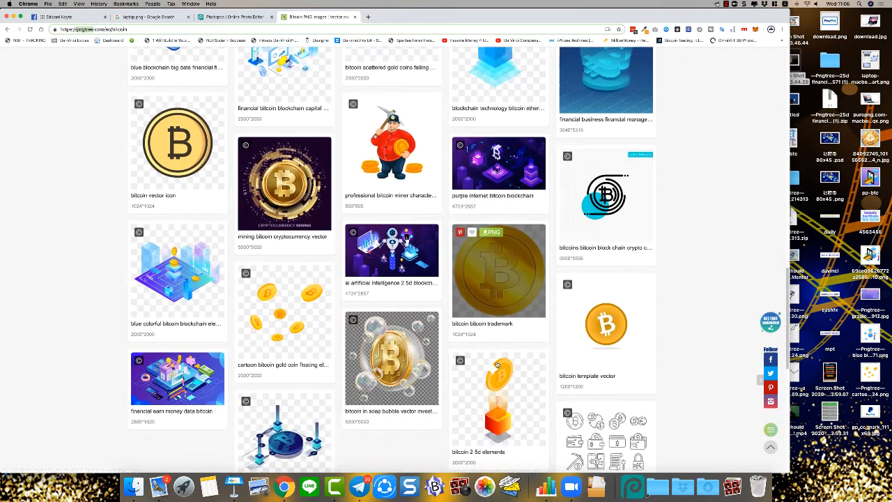
{"action": "scroll", "coordinate": [497, 363], "scroll_direction": "up", "scroll_amount": 2}
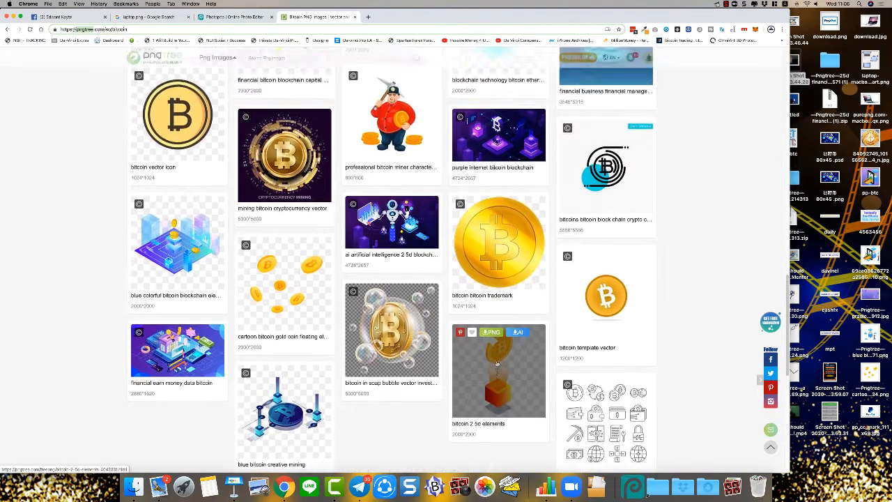
{"action": "scroll", "coordinate": [497, 359], "scroll_direction": "down", "scroll_amount": 2}
{"action": "scroll", "coordinate": [497, 358], "scroll_direction": "down", "scroll_amount": 2}
{"action": "scroll", "coordinate": [496, 358], "scroll_direction": "up", "scroll_amount": 2}
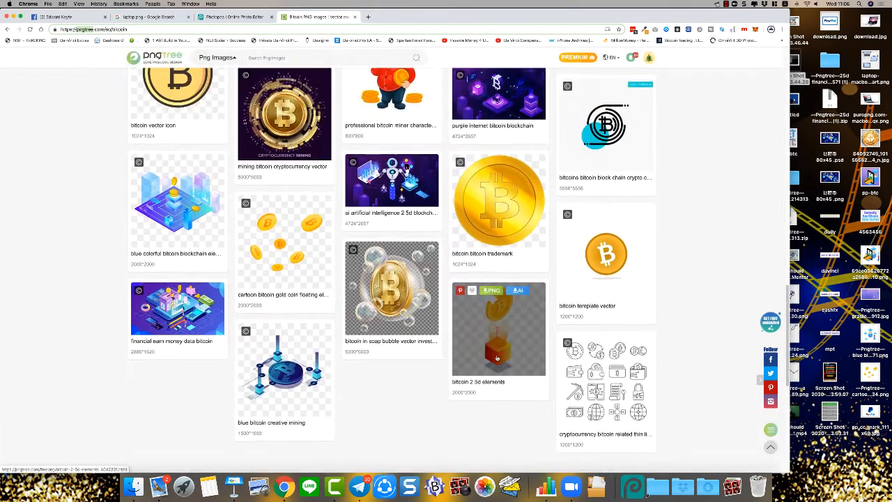
{"action": "scroll", "coordinate": [418, 377], "scroll_direction": "down", "scroll_amount": 2}
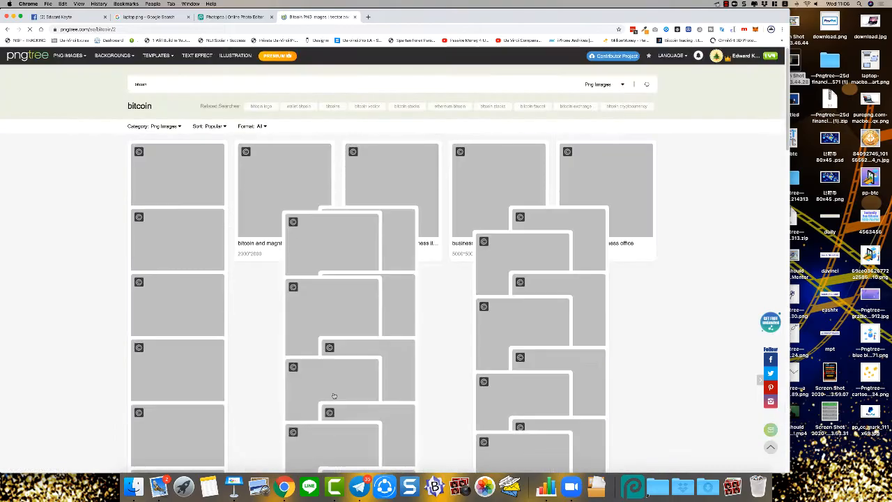
- Examine the second page of bitcoin images for illustrations with screens, coins or devices
{"action": "scroll", "coordinate": [394, 294], "scroll_direction": "down", "scroll_amount": 2}
{"action": "scroll", "coordinate": [394, 294], "scroll_direction": "down", "scroll_amount": 5}
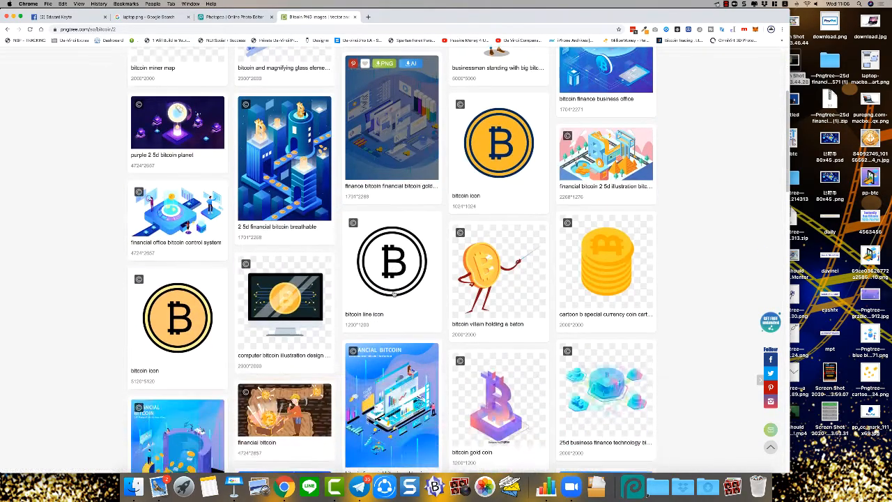
{"action": "scroll", "coordinate": [394, 294], "scroll_direction": "down", "scroll_amount": 5}
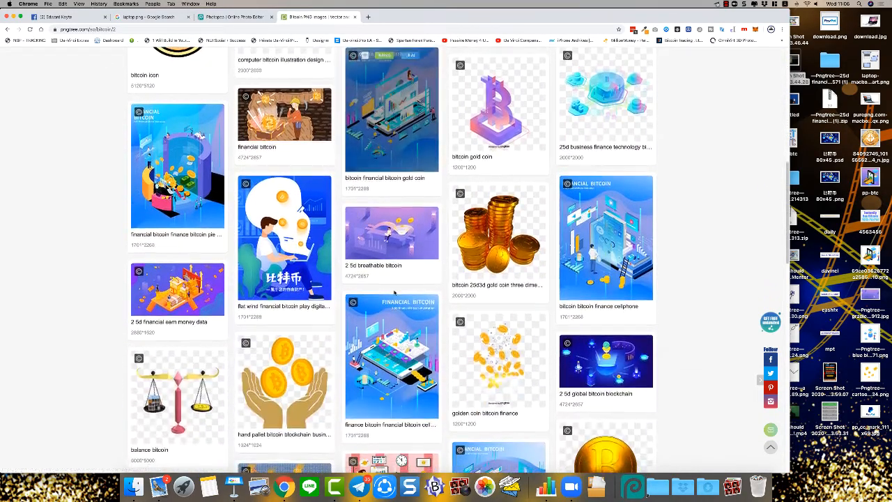
{"action": "scroll", "coordinate": [394, 294], "scroll_direction": "down", "scroll_amount": 1}
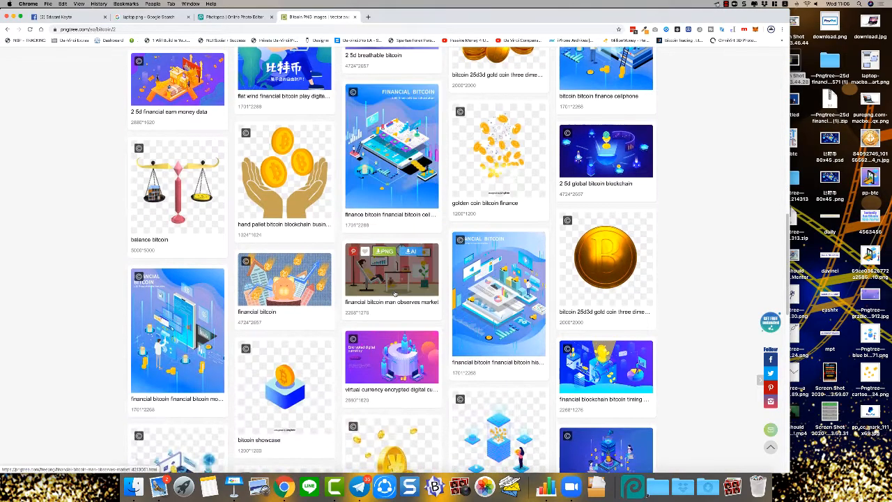
{"action": "scroll", "coordinate": [486, 309], "scroll_direction": "down", "scroll_amount": 3}
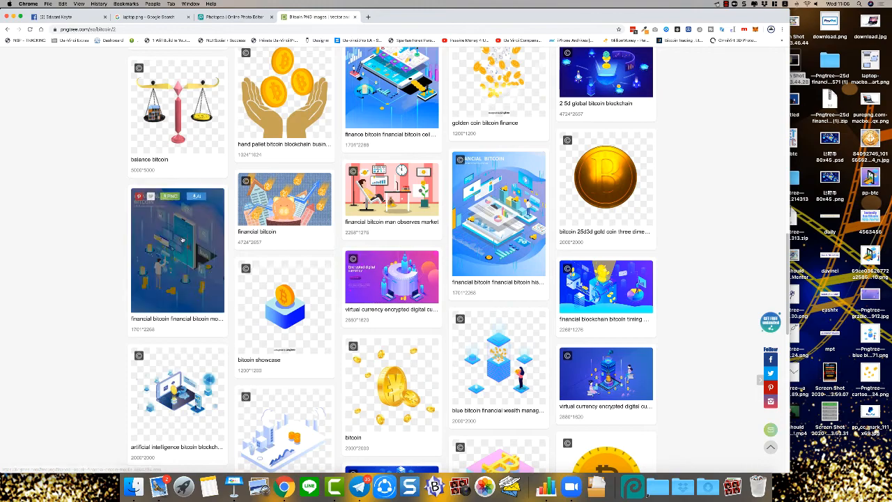
{"action": "scroll", "coordinate": [387, 305], "scroll_direction": "down", "scroll_amount": 6}
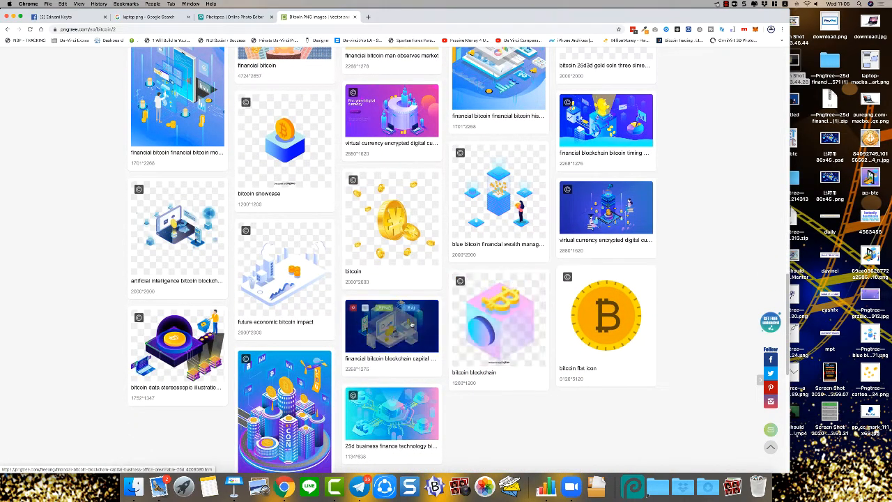
{"action": "scroll", "coordinate": [411, 325], "scroll_direction": "down", "scroll_amount": 5}
- Download the "blue planet bitcoin" illustration as a PNG from the third results page and open the file in Preview
{"action": "left_click", "coordinate": [352, 370]}
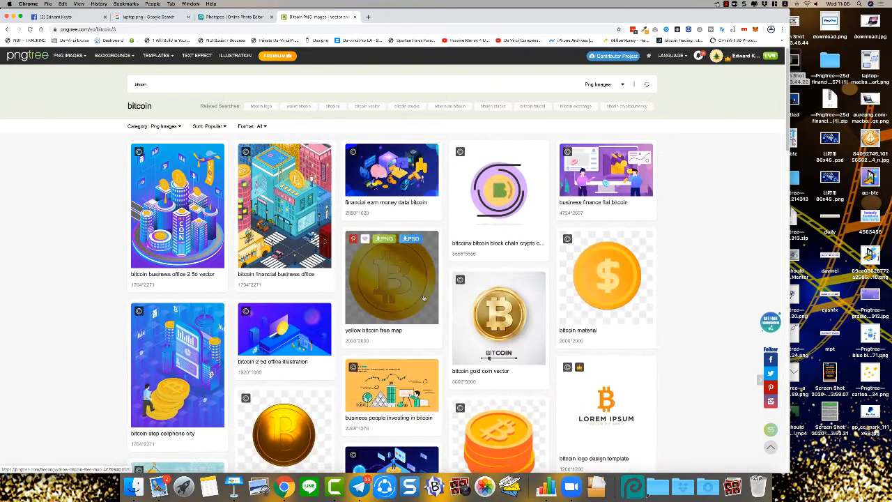
{"action": "scroll", "coordinate": [423, 299], "scroll_direction": "down", "scroll_amount": 2}
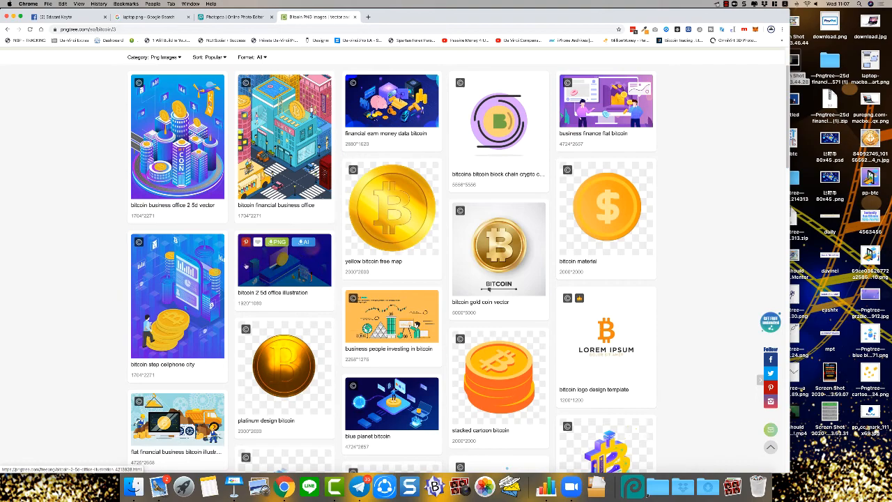
{"action": "scroll", "coordinate": [443, 272], "scroll_direction": "down", "scroll_amount": 5}
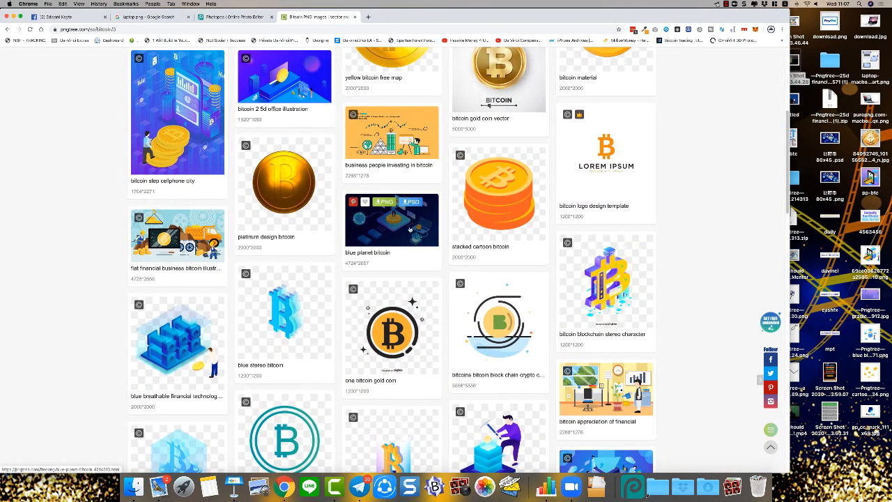
{"action": "left_click", "coordinate": [385, 204]}
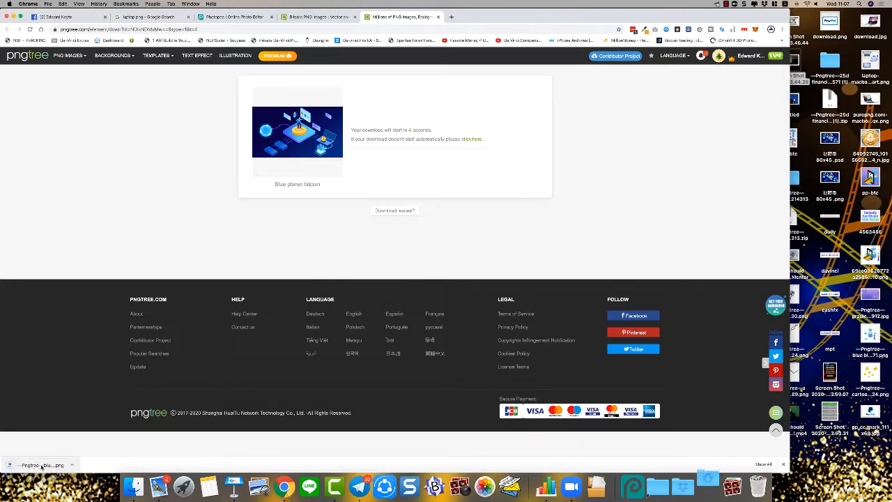
{"action": "left_click", "coordinate": [42, 465]}
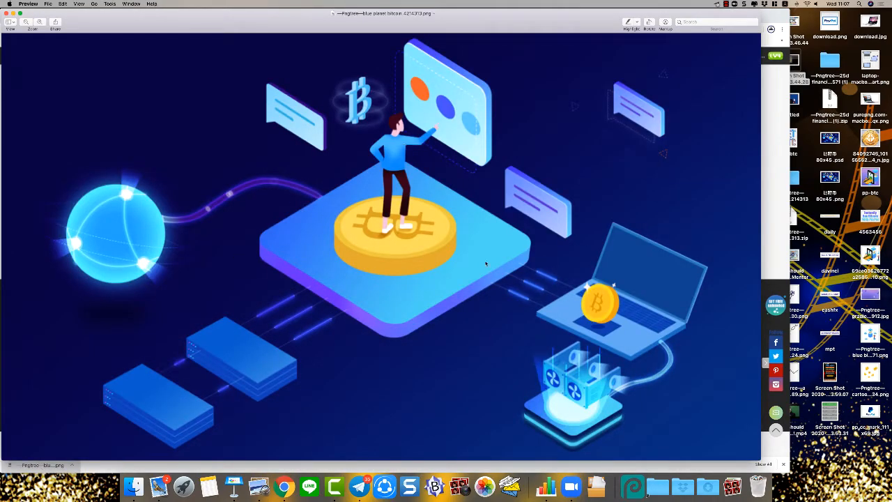
- Switch back to Chrome and open the customized bitcoin illustration from the Facebook timeline at full size
{"action": "left_click", "coordinate": [775, 182]}
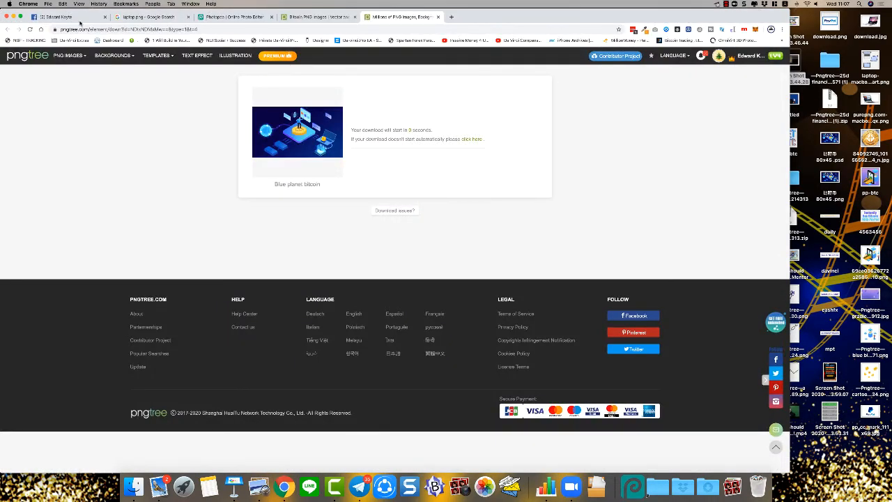
{"action": "left_click", "coordinate": [60, 18]}
{"action": "left_click", "coordinate": [430, 279]}
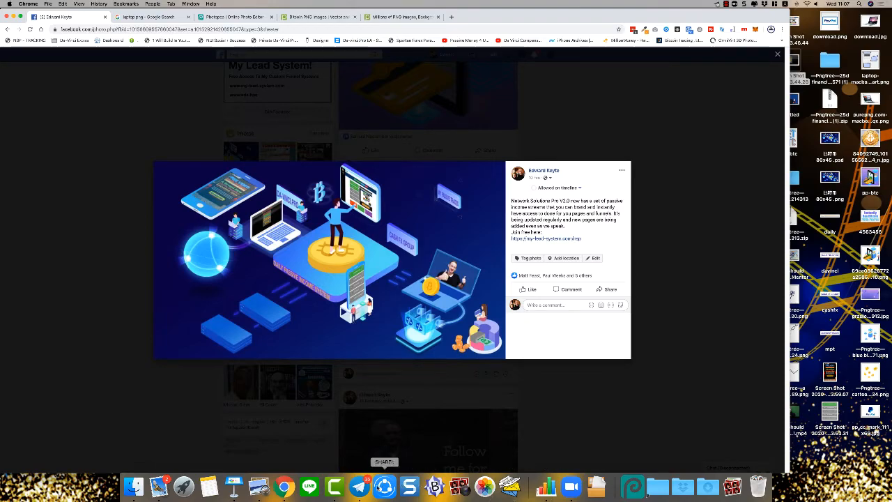
- Bring the Preview image forward, shrink its window and place it beside the Facebook artwork to compare the two
{"action": "left_click", "coordinate": [259, 486]}
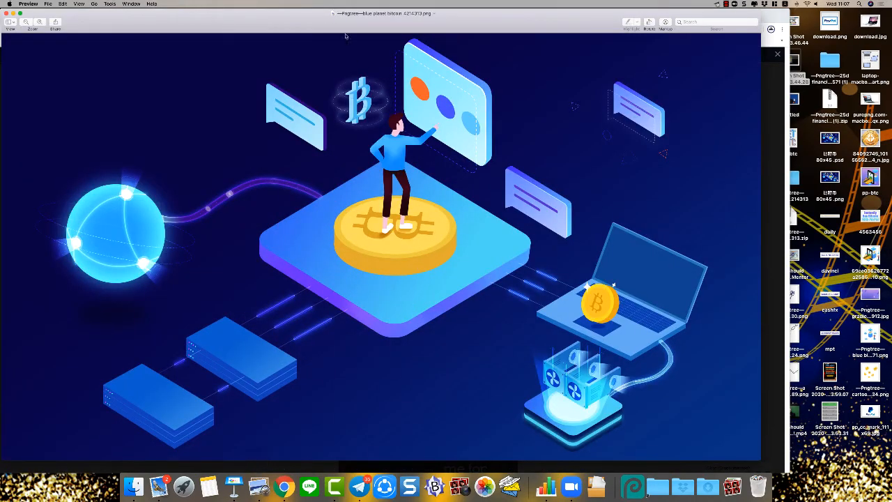
{"action": "mouse_move", "coordinate": [2, 10]}
{"action": "left_mouse_down"}
{"action": "mouse_move", "coordinate": [177, 151]}
{"action": "mouse_move", "coordinate": [345, 261]}
{"action": "left_mouse_up"}
{"action": "left_click_drag", "start_coordinate": [439, 331], "coordinate": [545, 216]}
{"action": "left_click_drag", "start_coordinate": [551, 264], "coordinate": [601, 112]}
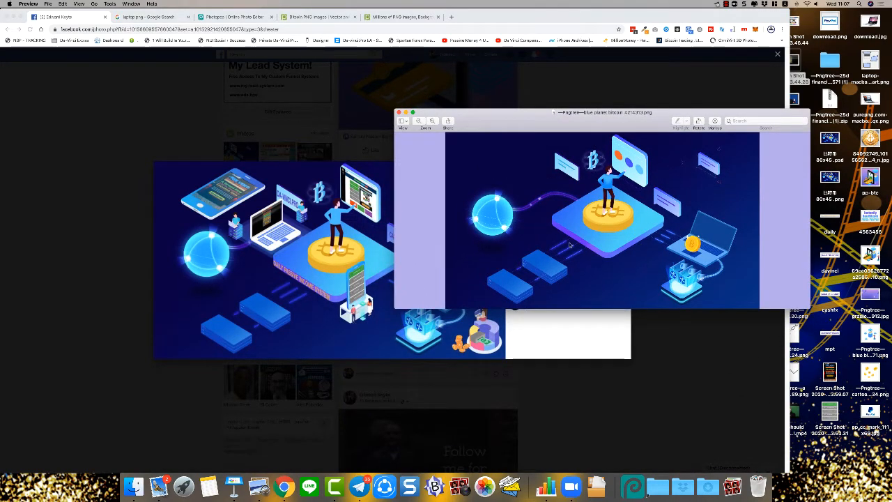
{"action": "left_click_drag", "start_coordinate": [465, 117], "coordinate": [515, 59]}
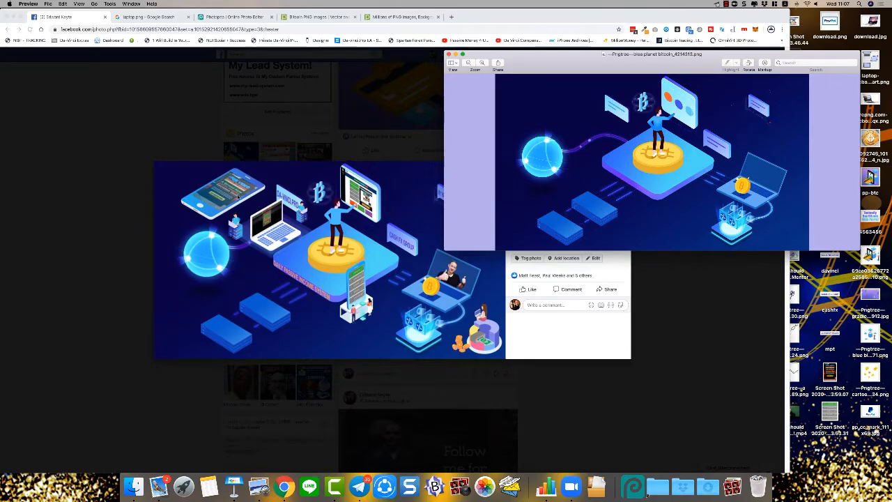
- Close the Preview image and the Facebook photo, and return to Photopea
{"action": "left_click", "coordinate": [449, 54]}
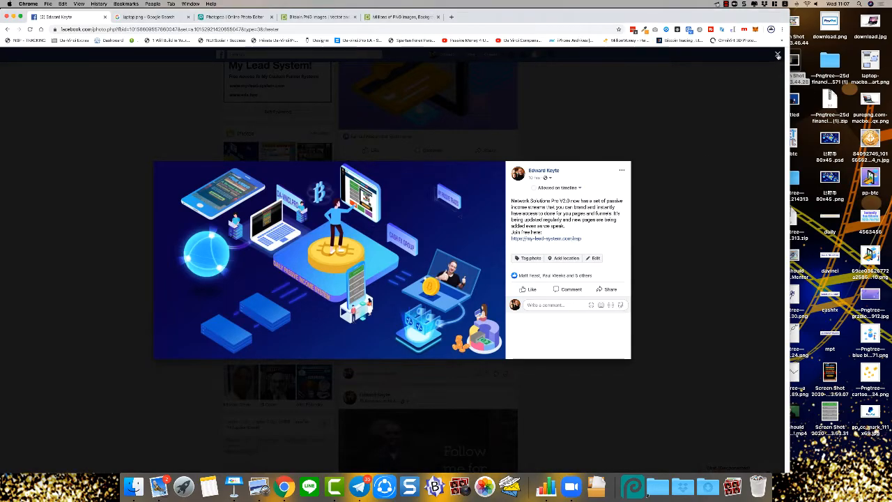
{"action": "left_click", "coordinate": [778, 55]}
{"action": "scroll", "coordinate": [600, 139], "scroll_direction": "up", "scroll_amount": 5}
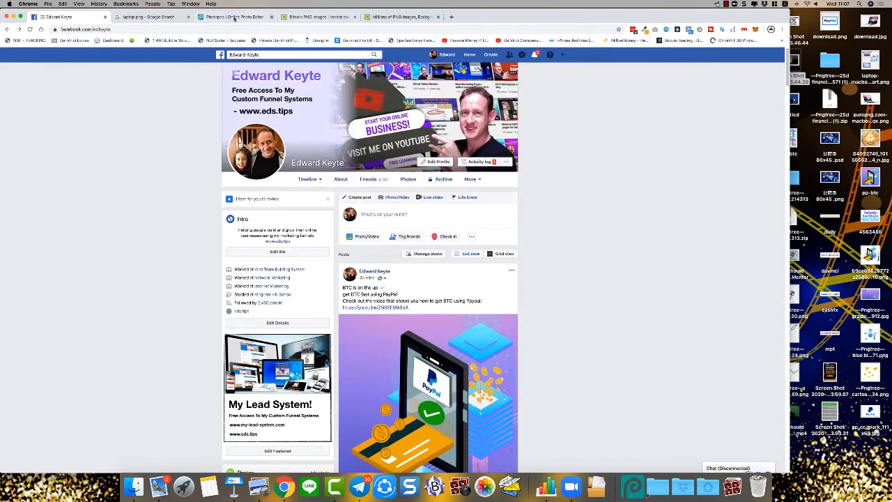
{"action": "left_click", "coordinate": [244, 17]}
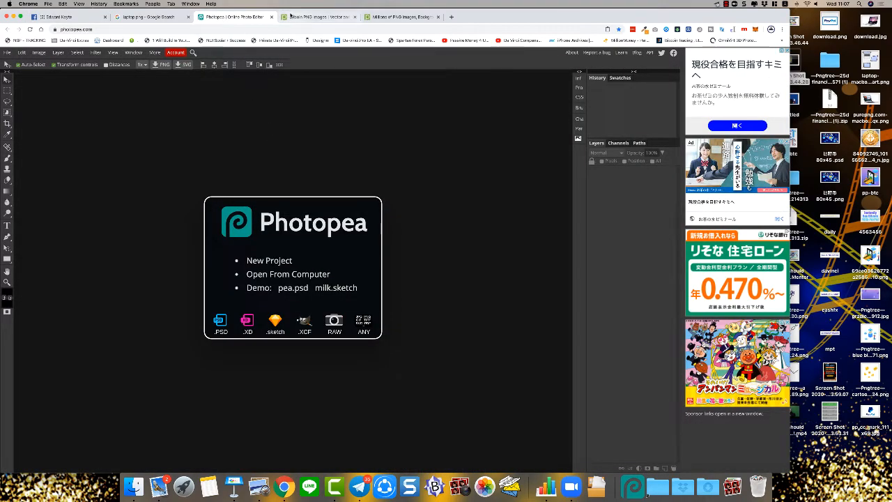